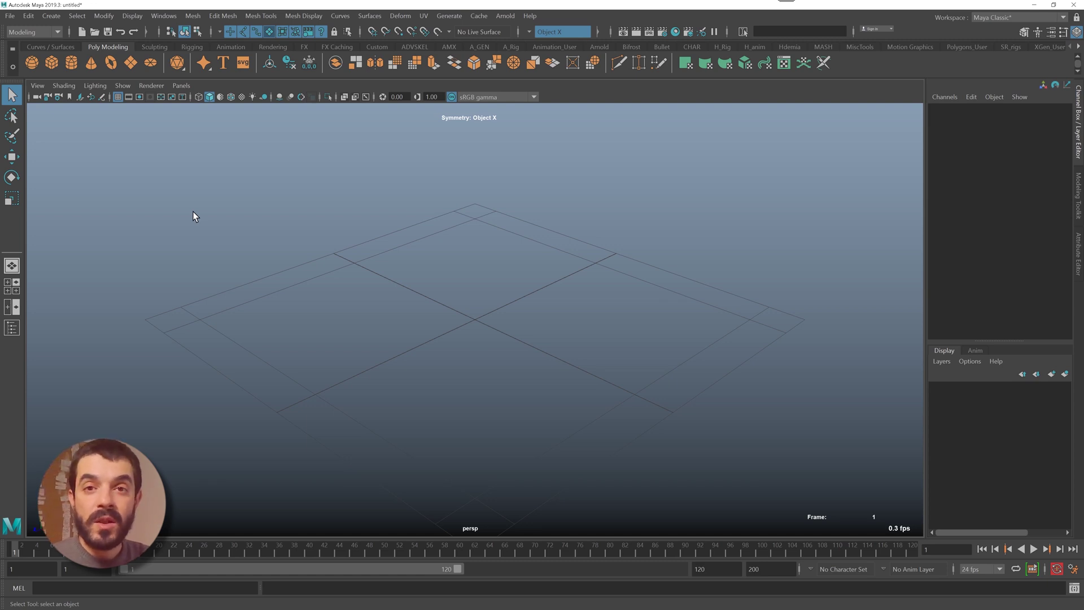
- In the Project Window, define a new project TEST at C:/LAV and accept it
left_click(10, 16)
left_click(59, 338)
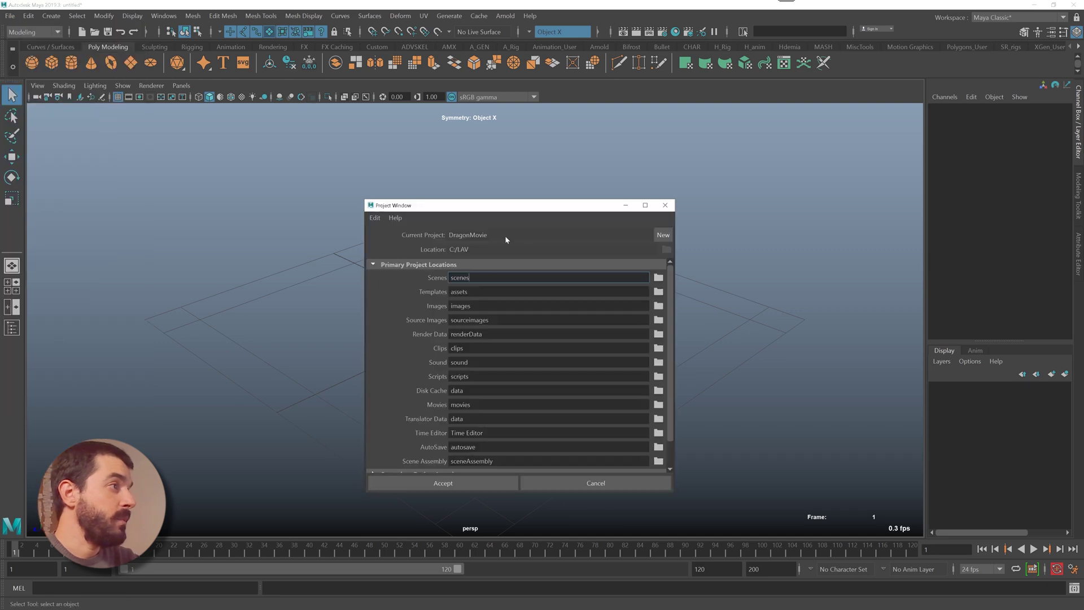
left_click(662, 235)
type("TEST")
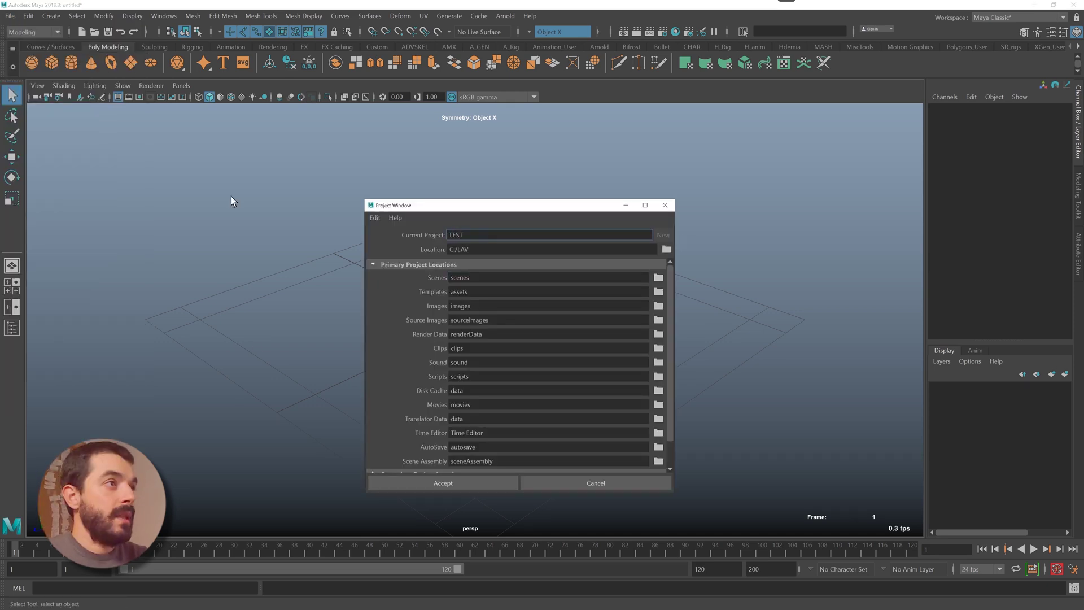
key("Tab")
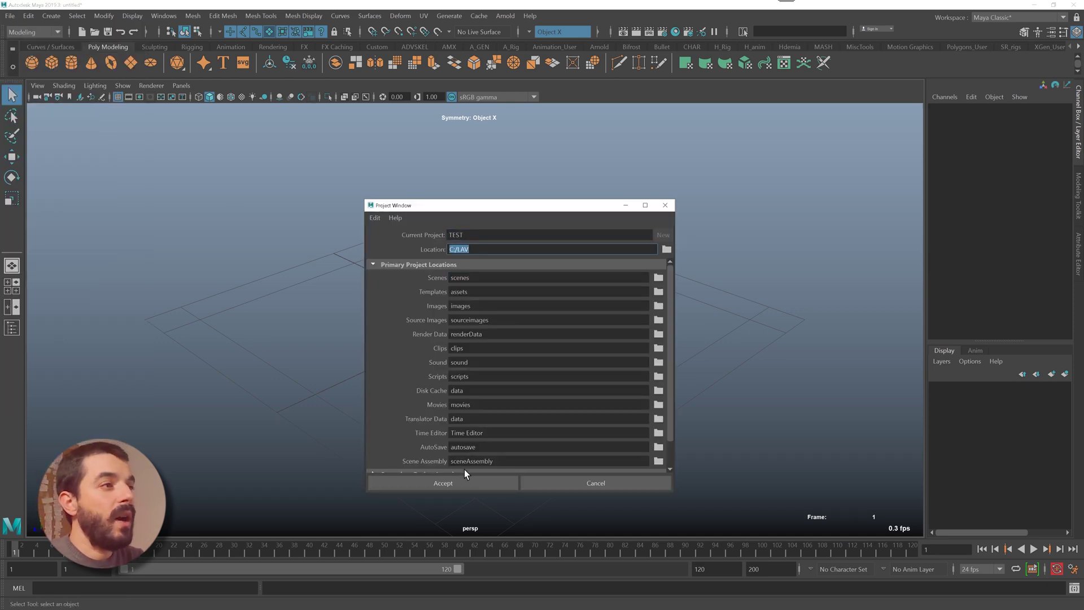
left_click(468, 484)
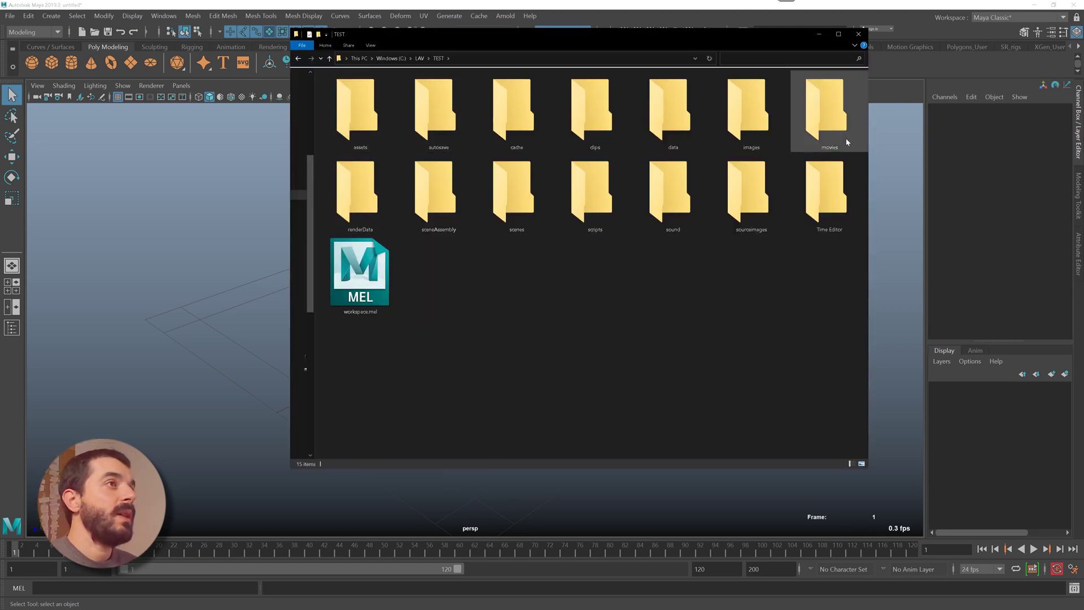
- Inspect workspace.mel in the TEST project folder, then leave Explorer for Maya
left_click(370, 296)
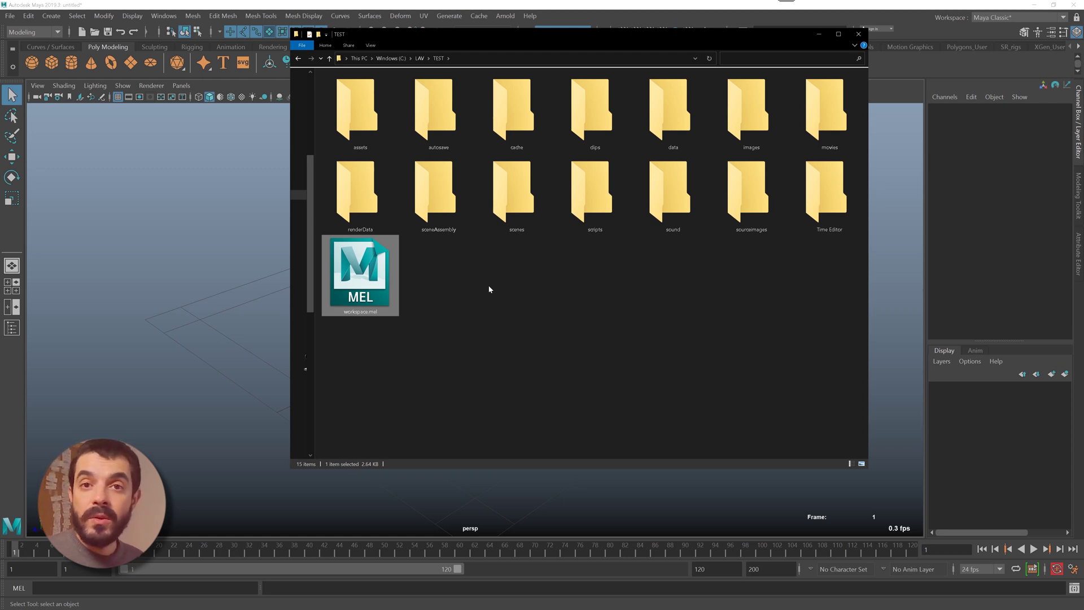
left_click(614, 294)
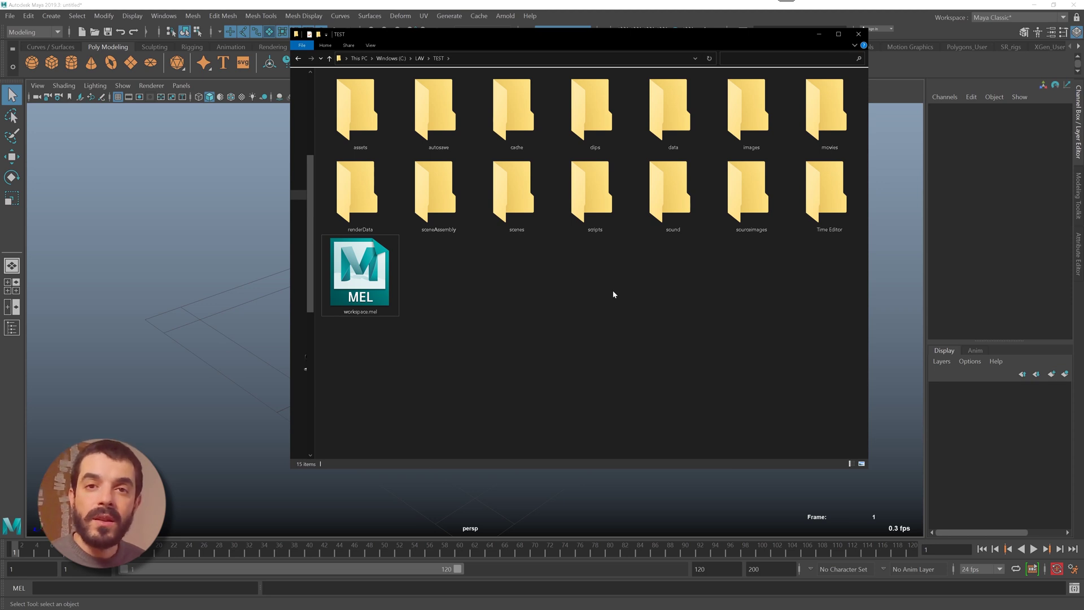
key("alt+Tab")
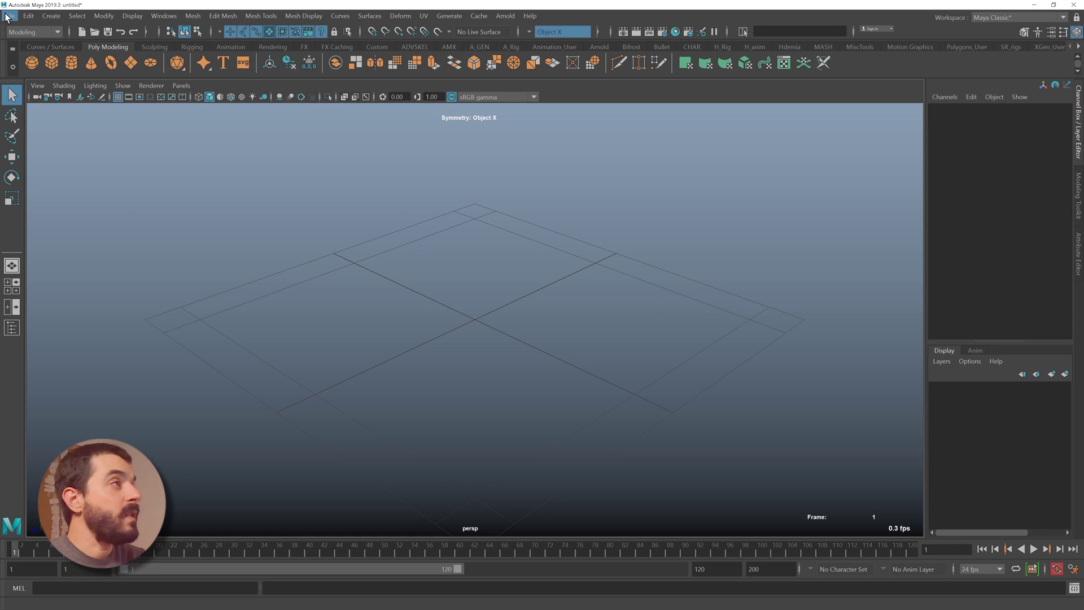
- Reference dragon_rig_v4.ma from C:\LAV\DragonMovie\scenes\dragon_v4 into the scene
left_click(6, 17)
left_click(76, 276)
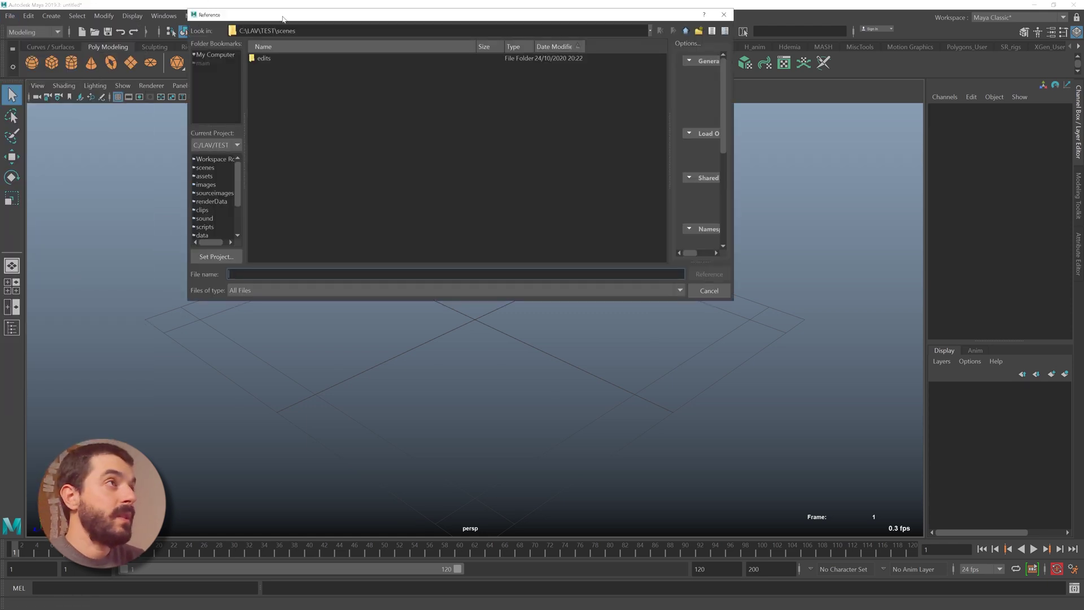
left_click_drag(281, 17, 451, 157)
key("alt+Tab")
type("C:\\LAV\\DragonMovie\\scenes\\dragon_v4")
key("Return")
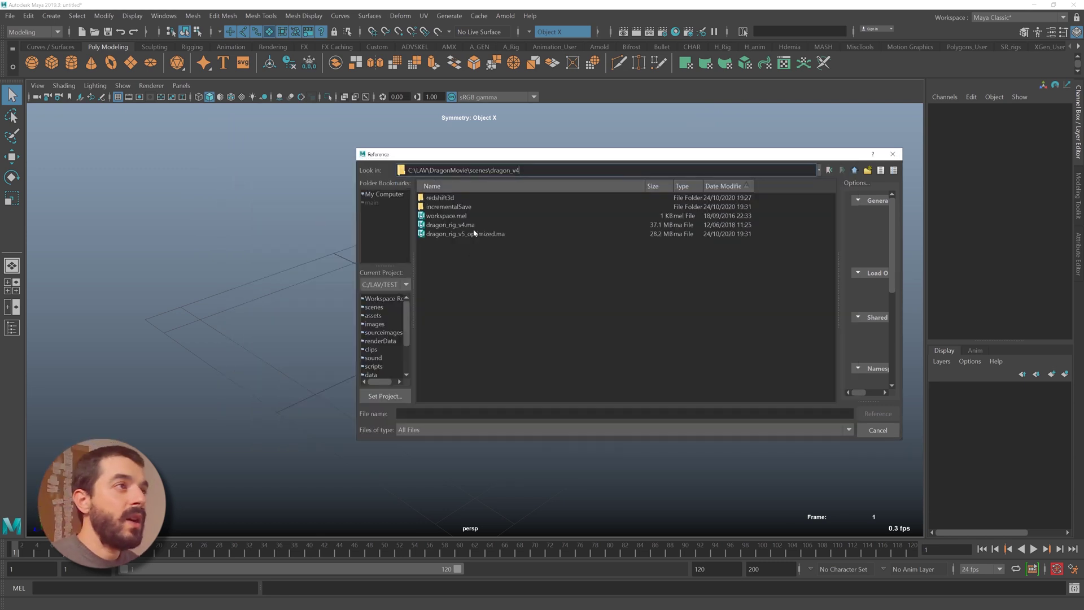
left_click(455, 226)
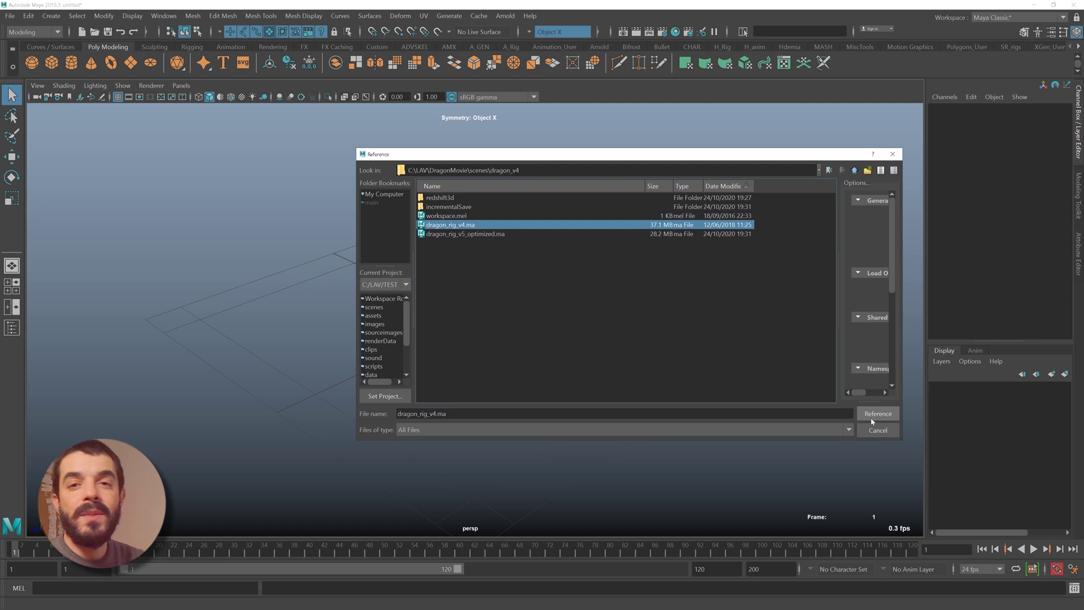
left_click(877, 413)
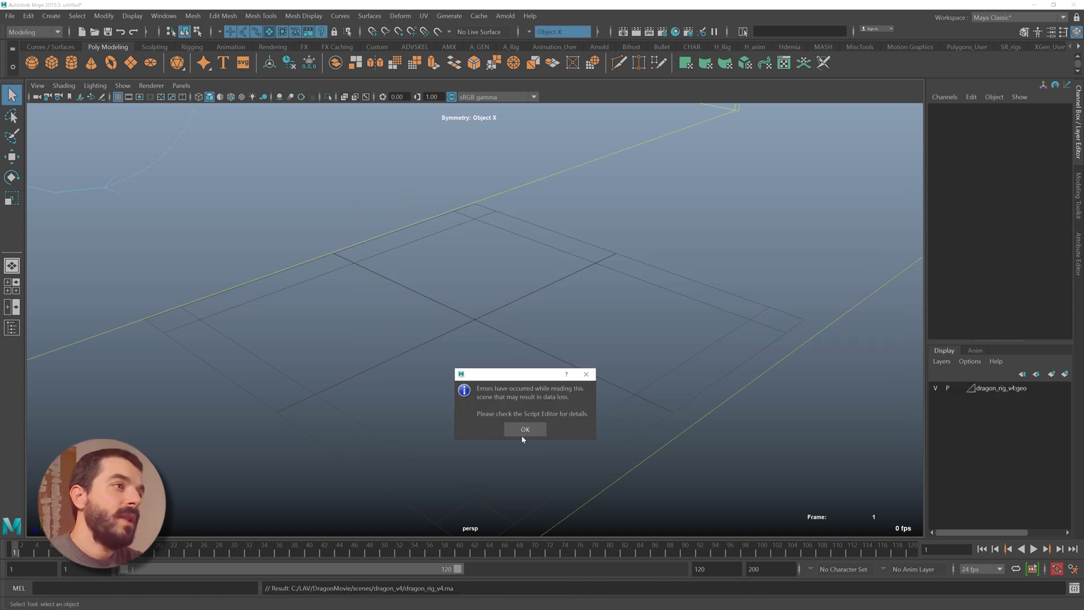
- Dismiss the scene read-error warning and display the dragon with textures
left_click(524, 430)
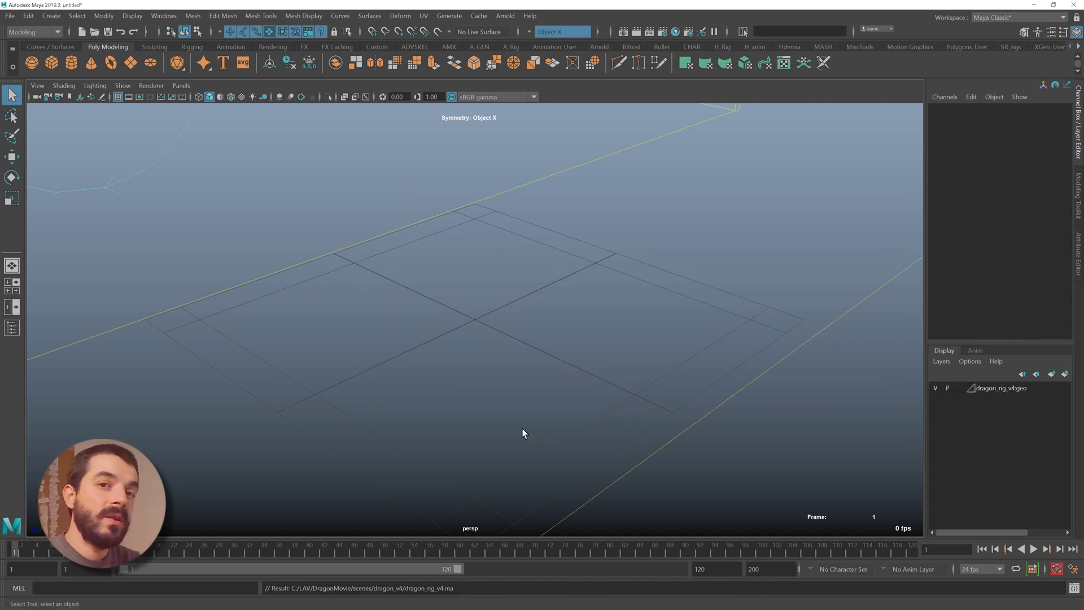
key("6")
left_click_drag(390, 266, 403, 266, "alt")
key("q")
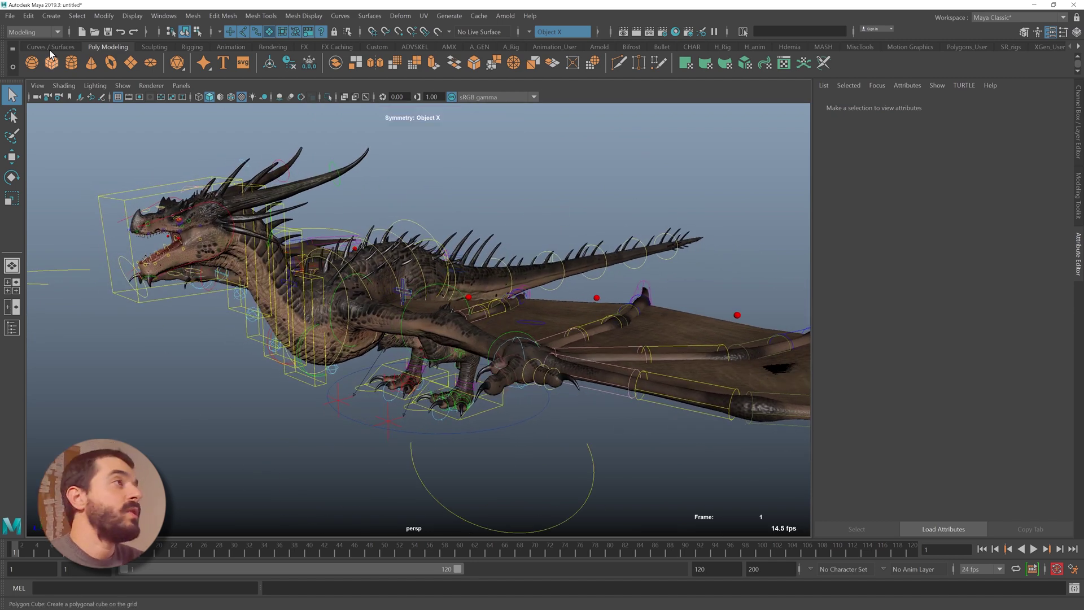
- Save the scene as Anim_001_begin using Save Scene As
left_click(10, 15)
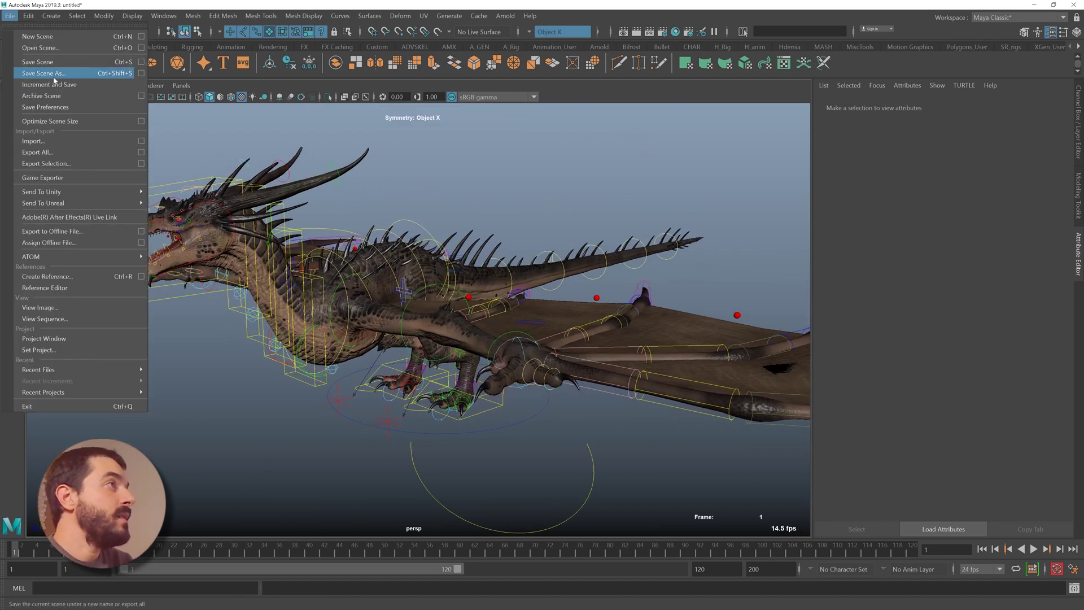
left_click(35, 72)
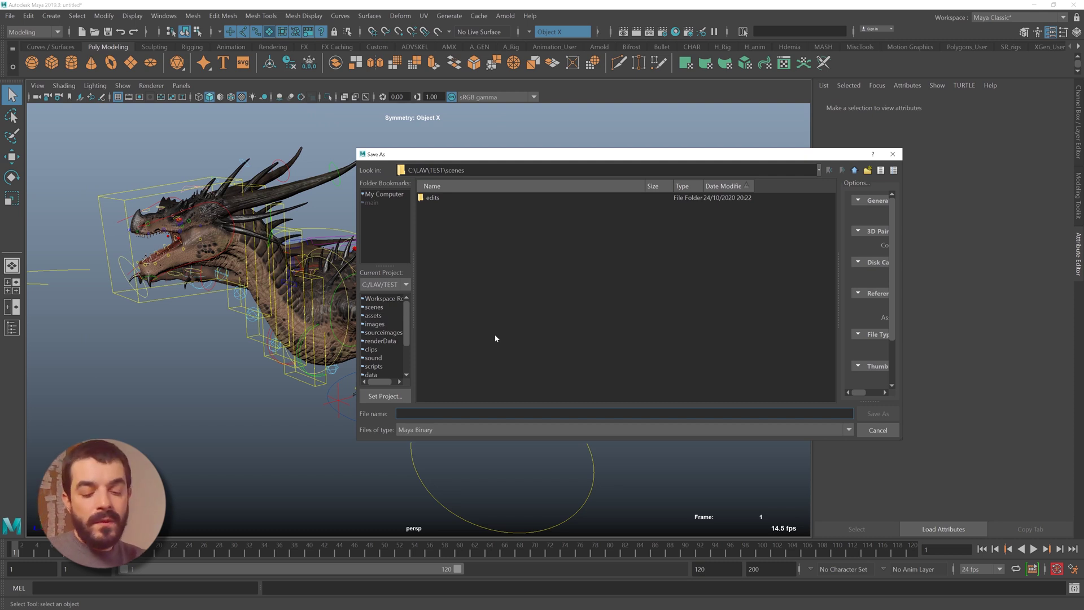
type("Anim_001_begin")
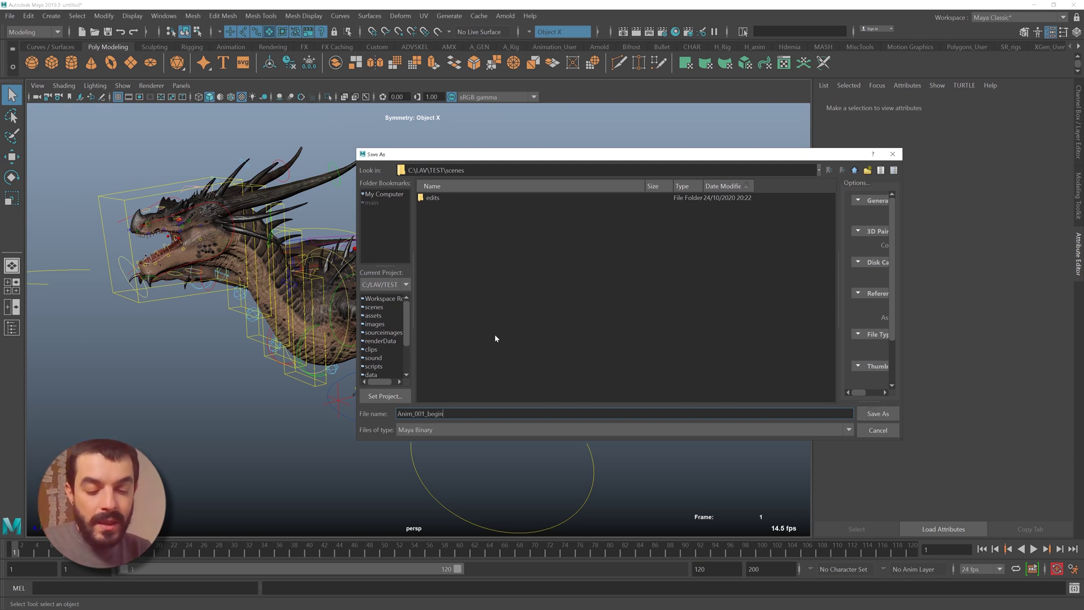
key("Return")
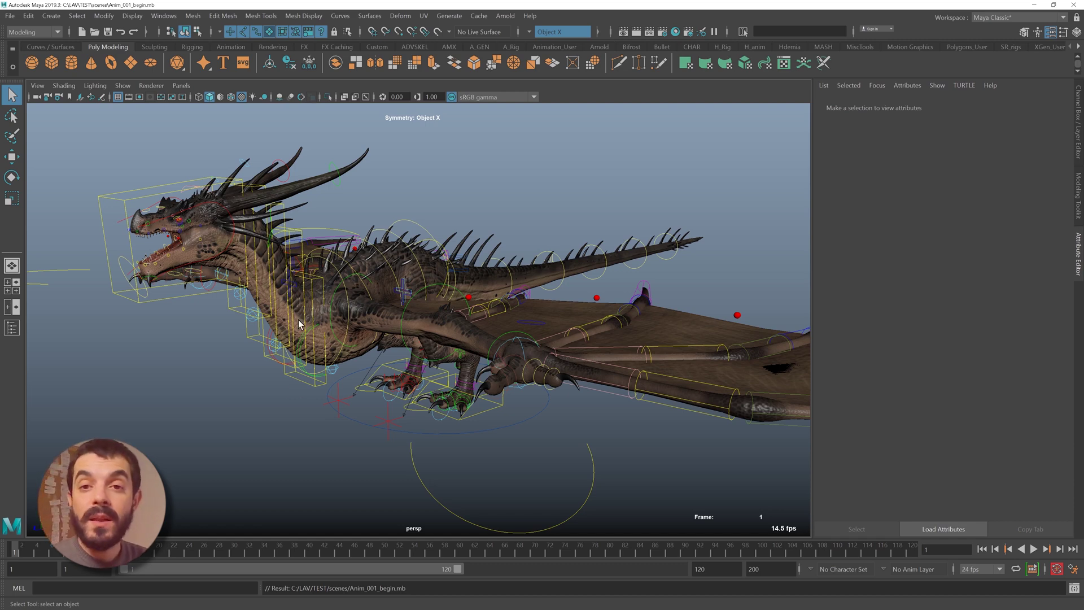
- In Explorer, go up to C:\LAV and act on the TEST folder to relocate it
key("alt+Tab")
key("alt+Up")
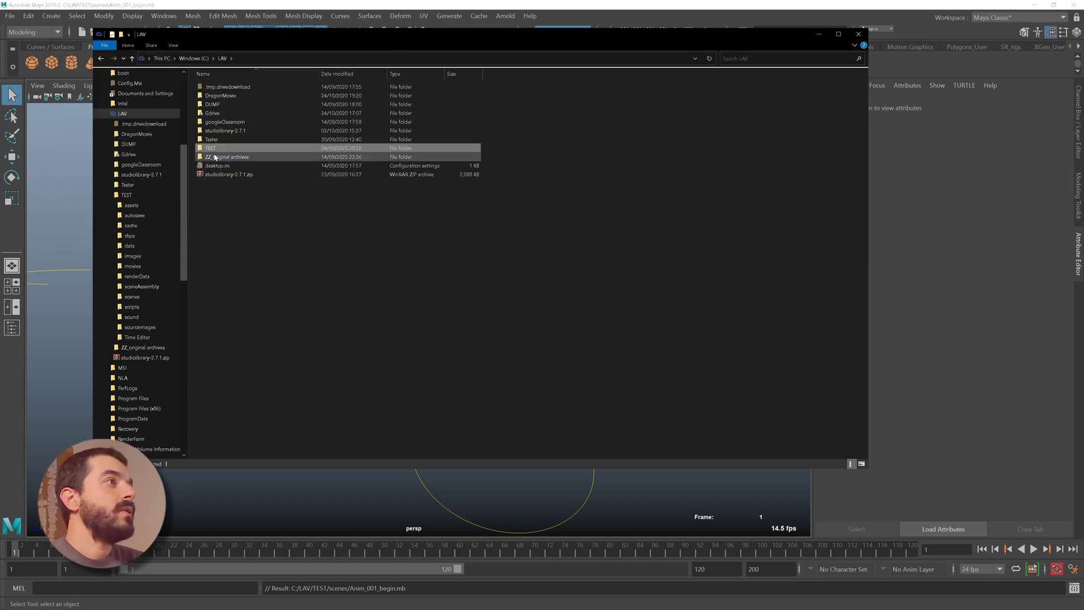
key("F2")
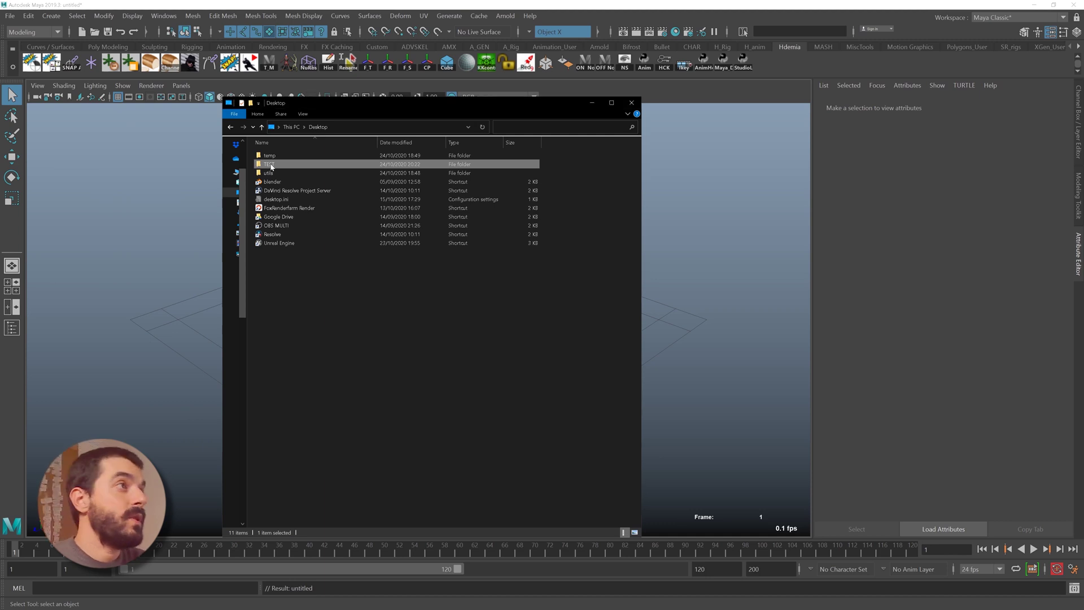
- Copy the Desktop TEST folder path and set it as Maya's current project
double_click(271, 165)
left_click(389, 127)
key("ctrl+c")
left_click(12, 16)
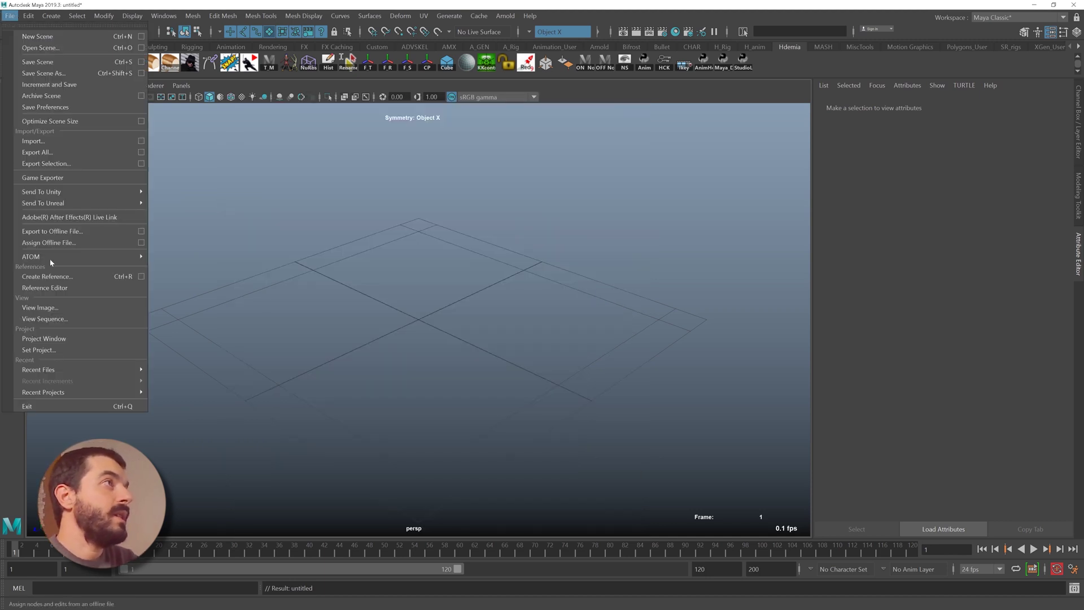
left_click(45, 341)
key("ctrl+v")
key("Return")
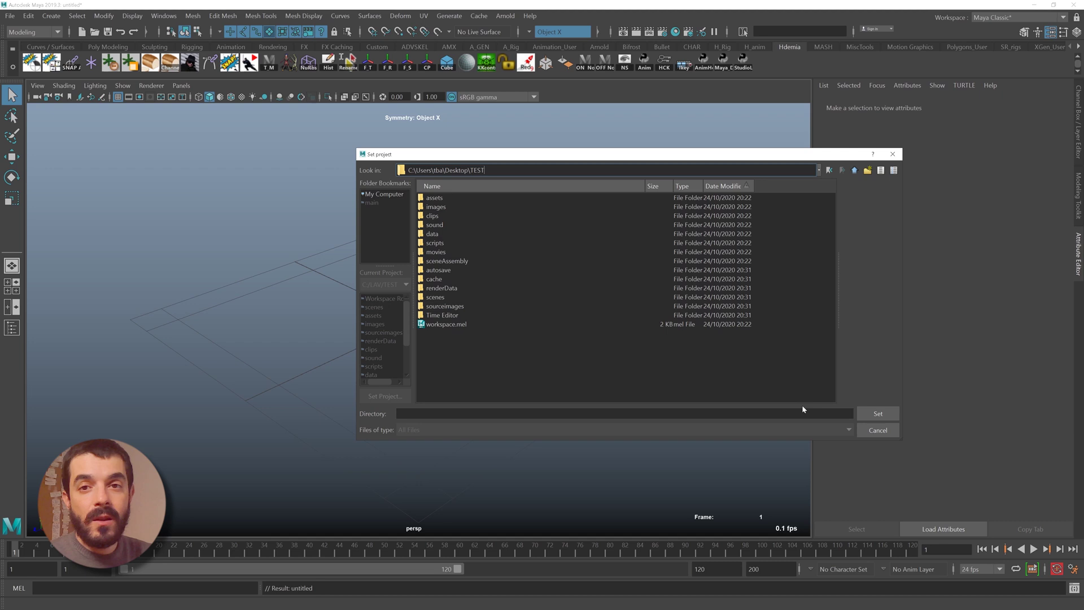
left_click(867, 425)
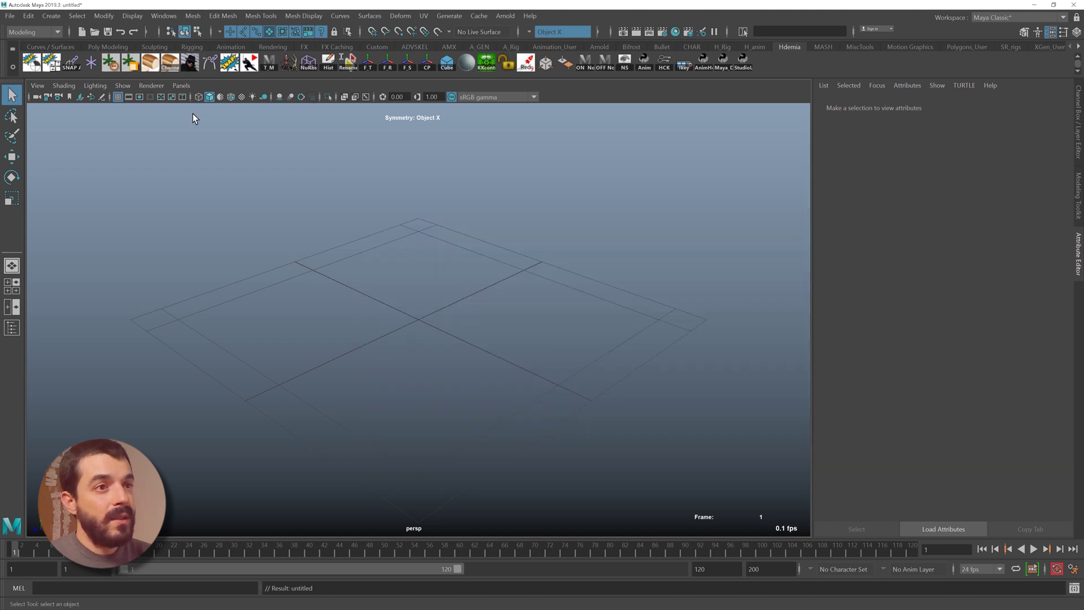
- Open Anim_001_begin.mb without saving the untitled scene, moving the missing-reference warning aside
left_click(91, 33)
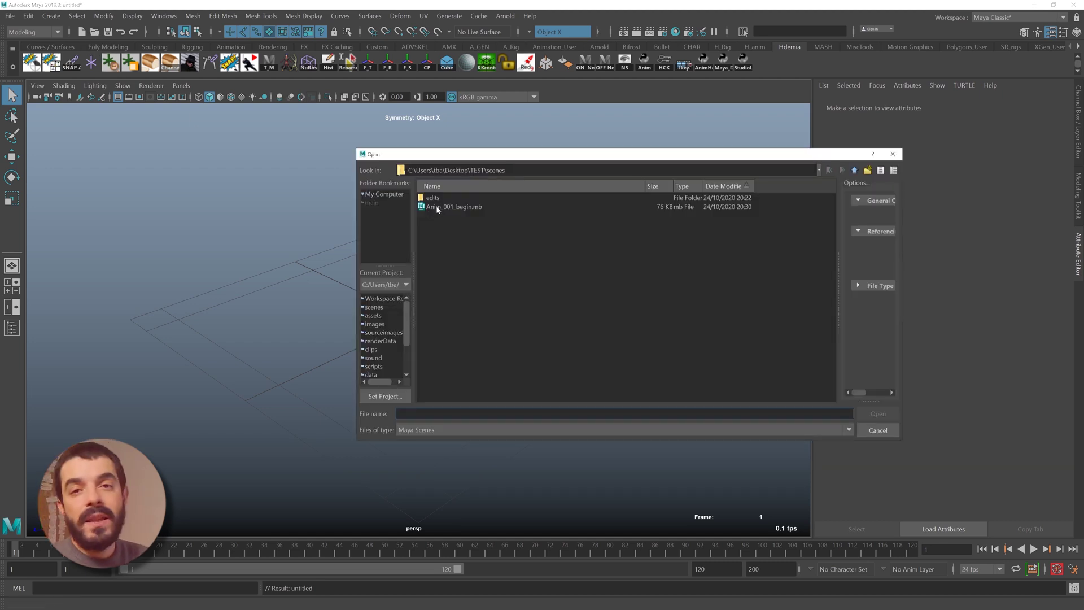
left_click(441, 207)
left_click(877, 414)
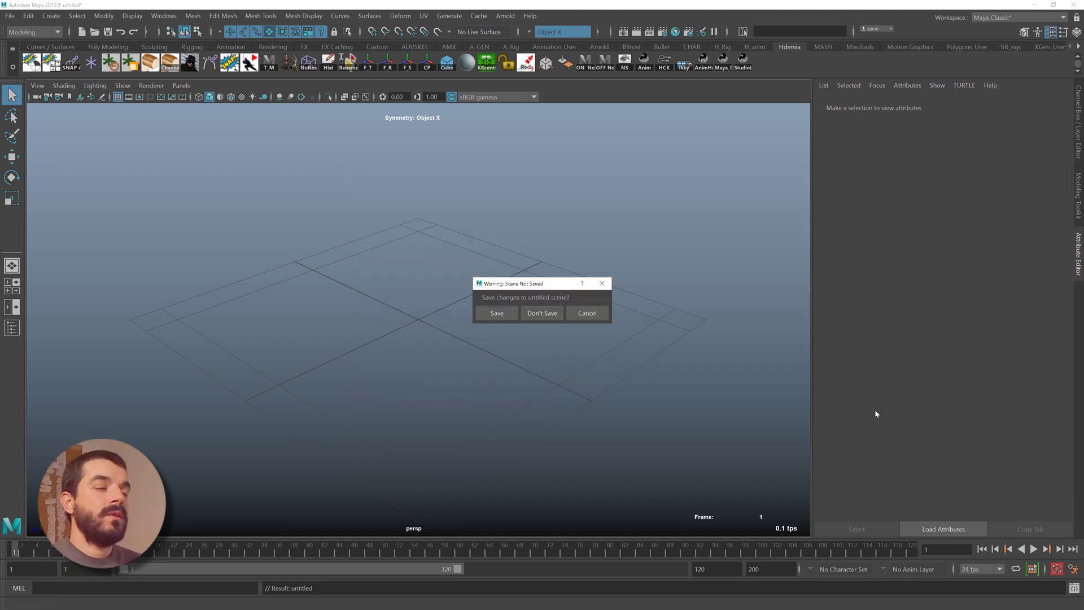
left_click(545, 318)
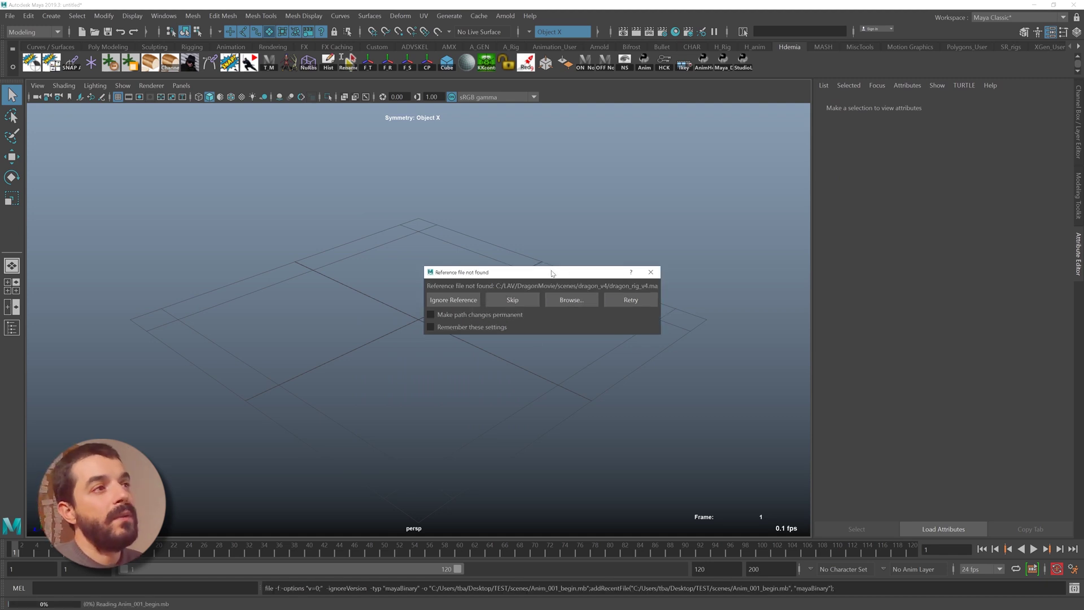
left_click_drag(548, 273, 581, 285)
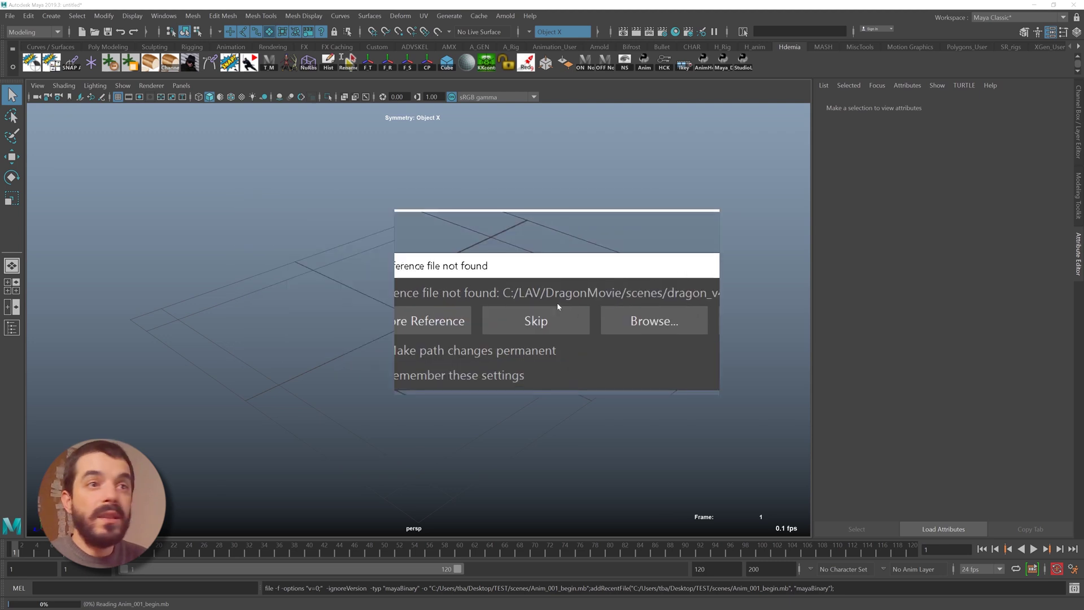
- Paste a copy of dragon_rig_v4.ma into the TEST scenes folder and return to Maya
key("alt+Tab")
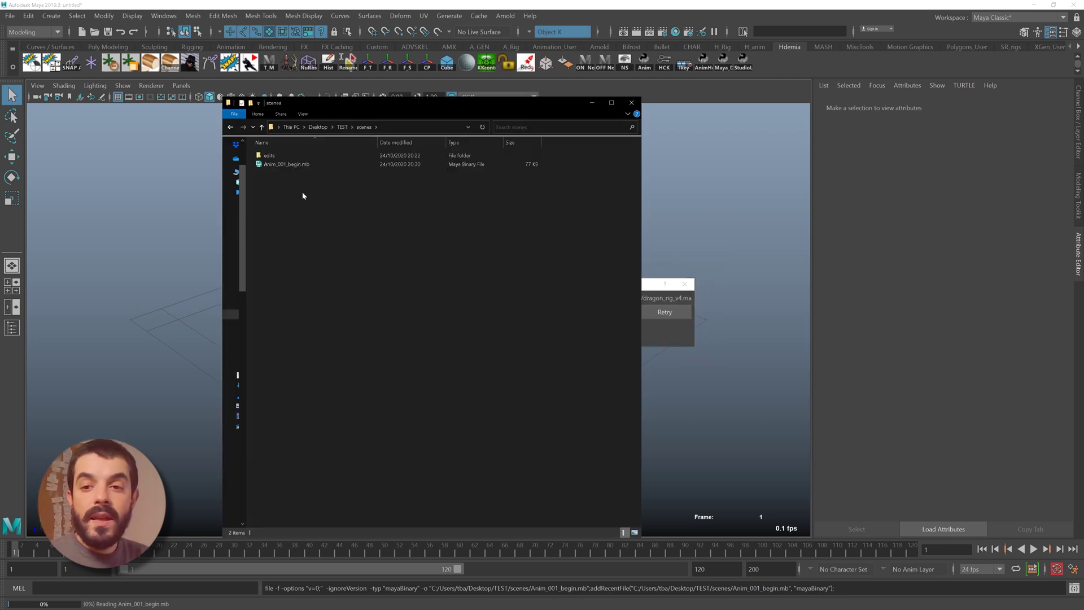
key("ctrl+v")
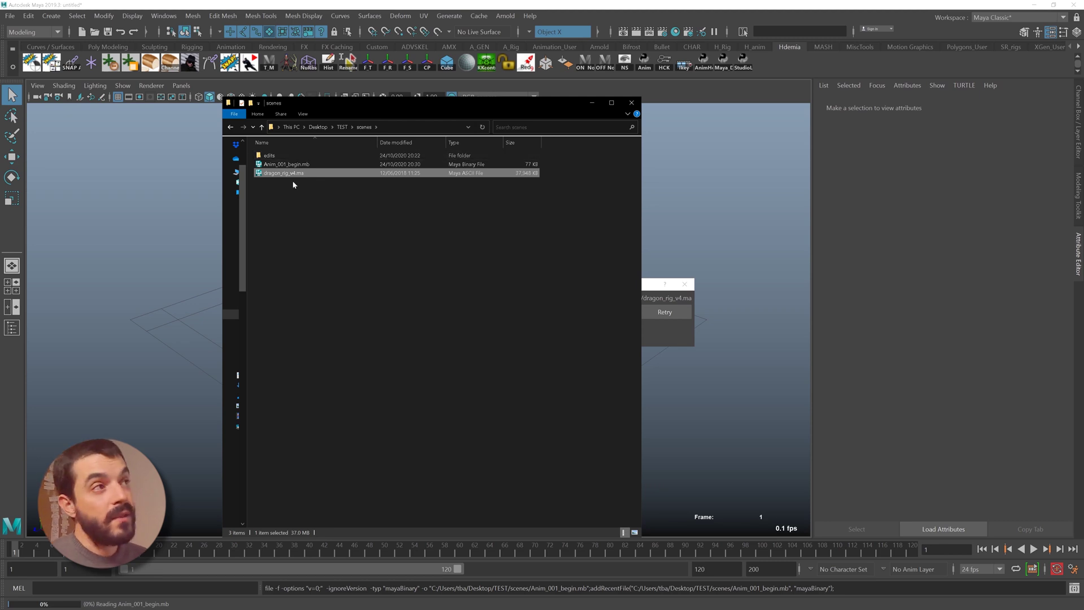
key("alt+Tab")
- Relink the missing reference to dragon_rig_v4.ma in the TEST scenes folder
left_click(600, 314)
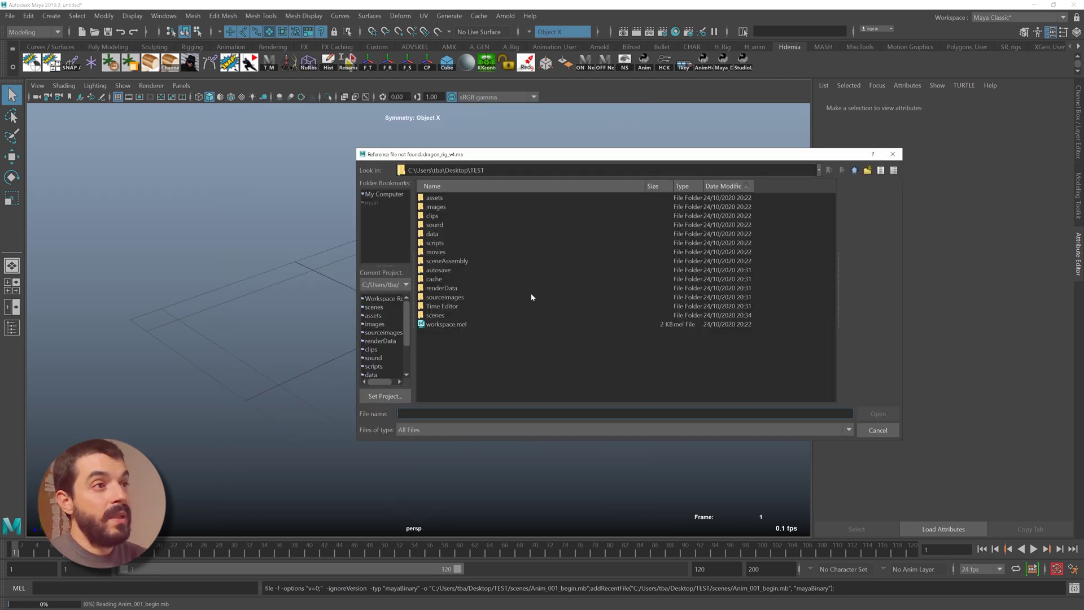
double_click(435, 315)
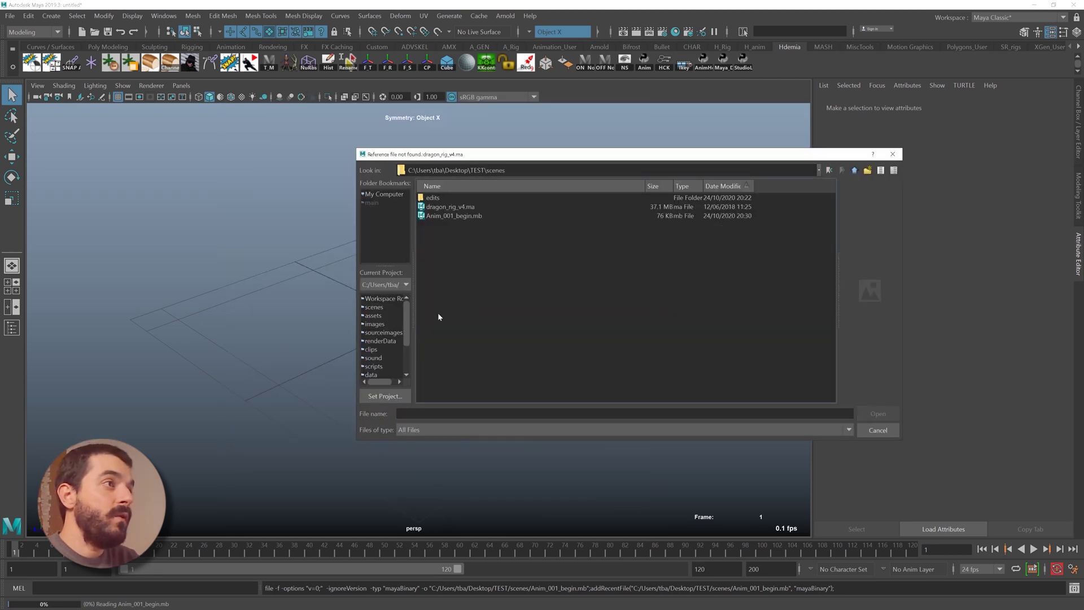
left_click(448, 207)
left_click(869, 413)
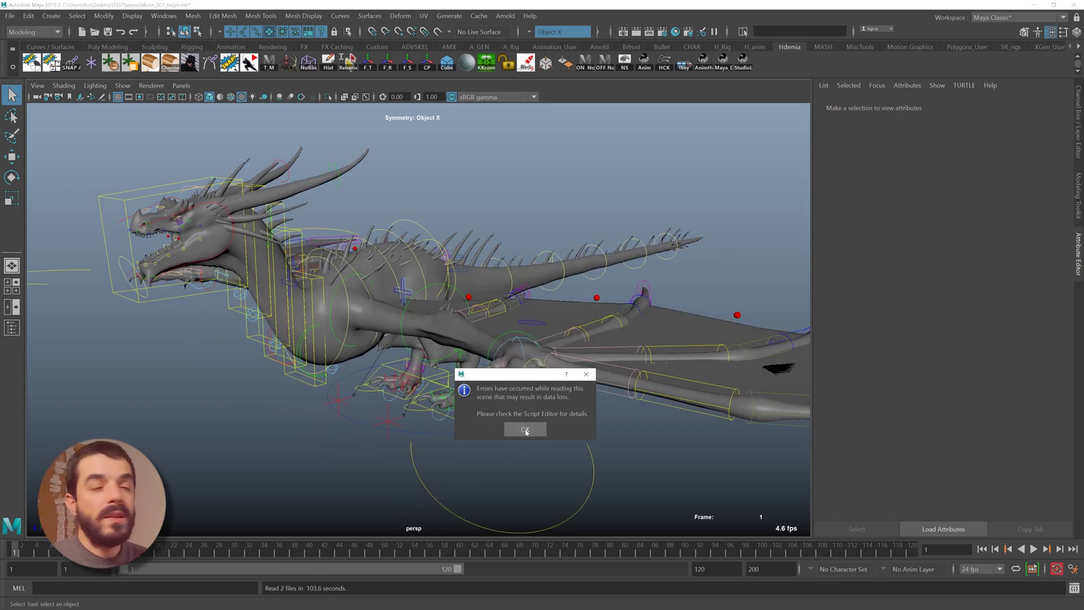
- Dismiss the data-loss error, frame the dragon closer and show it textured
left_click(524, 429)
scroll(470, 357, "up", 5)
middle_click_drag(470, 357, 529, 333, "alt")
scroll(492, 325, "down", 1)
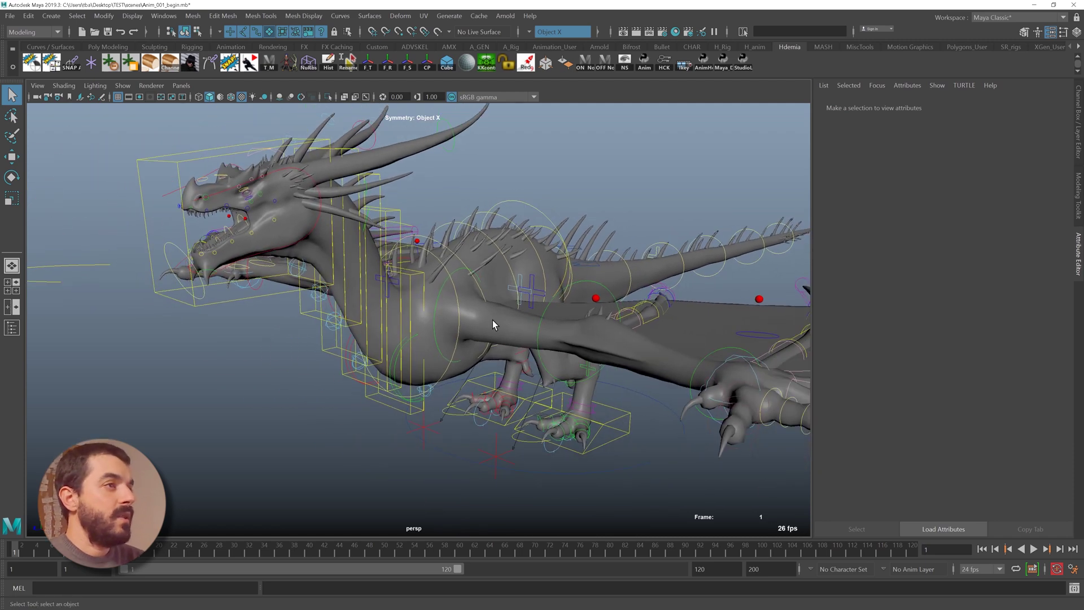
key("6")
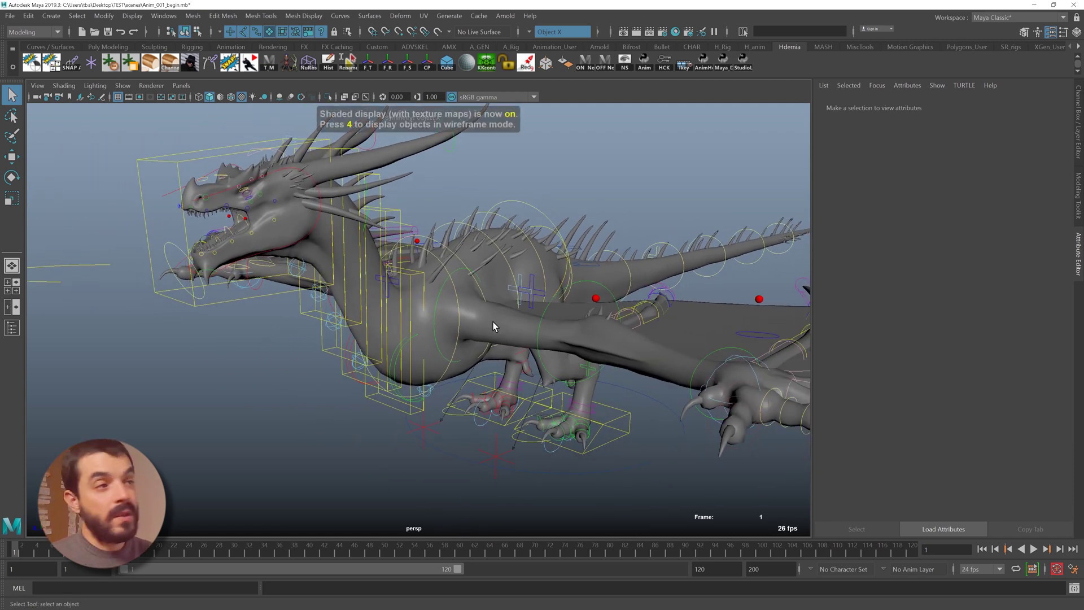
- Trace the dragon body's colour texture to its image file path up to sourceimages
left_click(642, 361)
right_click_drag(587, 305, 612, 523)
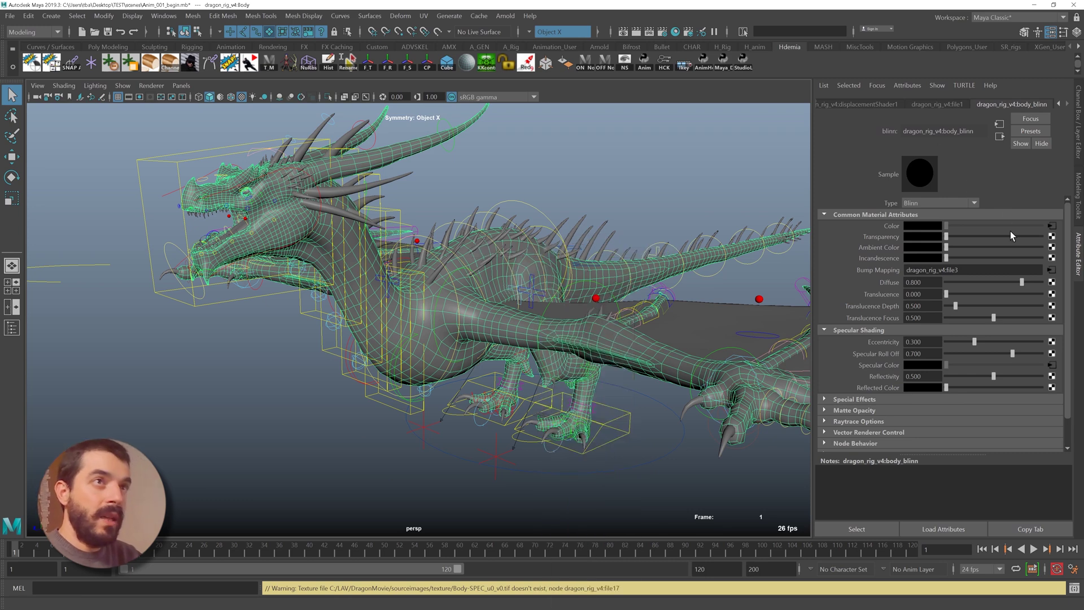
left_click(1052, 226)
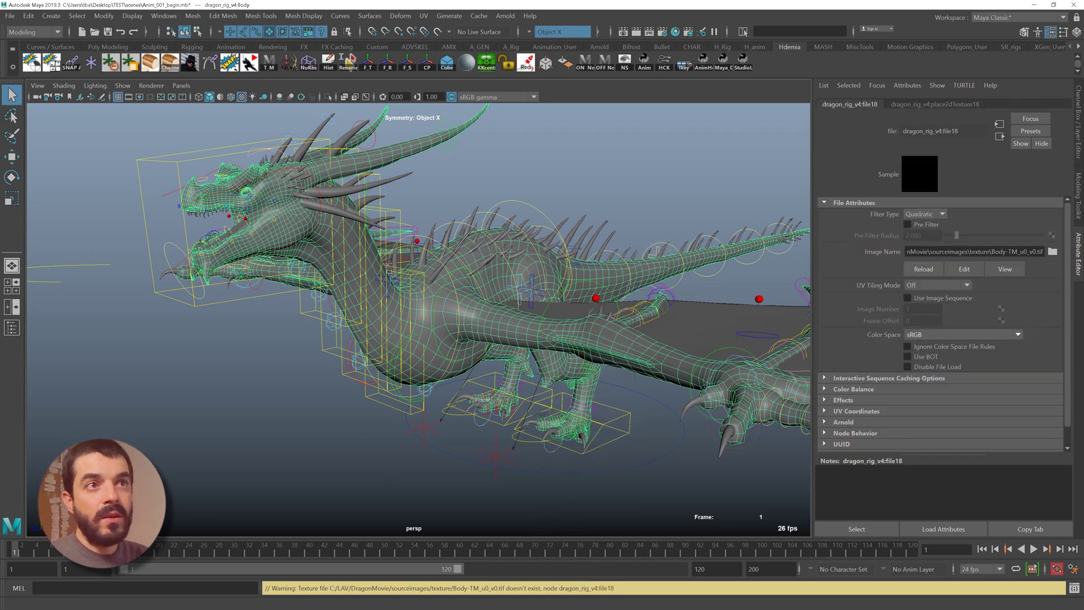
left_click(1006, 252)
left_click_drag(966, 251, 906, 251)
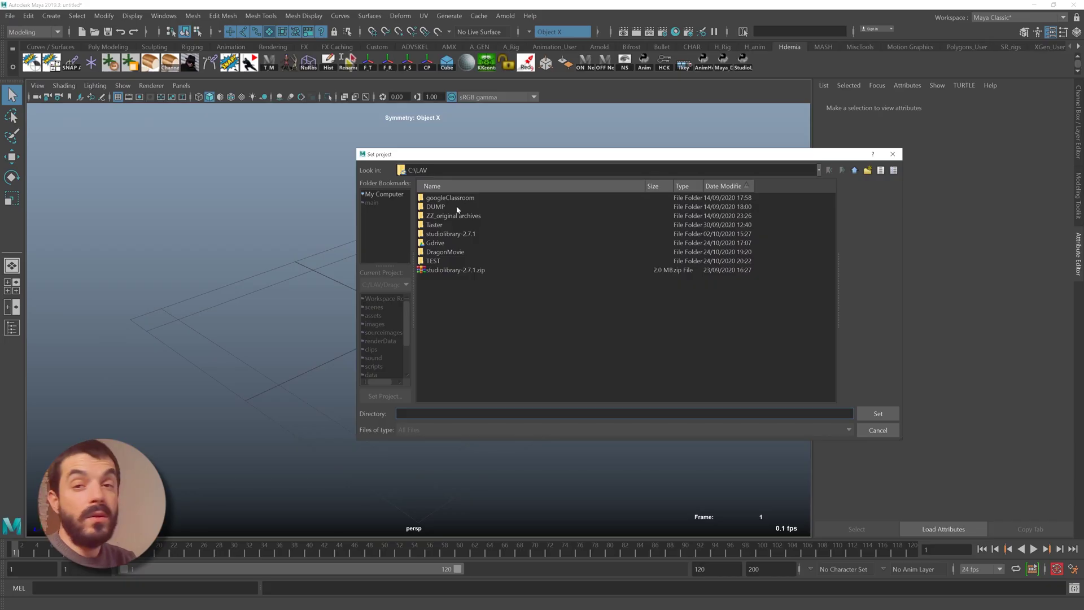
- Browse the original DragonMovie project's scenes, dragon_v4 and sourceimages folders in Explorer
type("C:\\LAV\\DragonMovie")
key("Return")
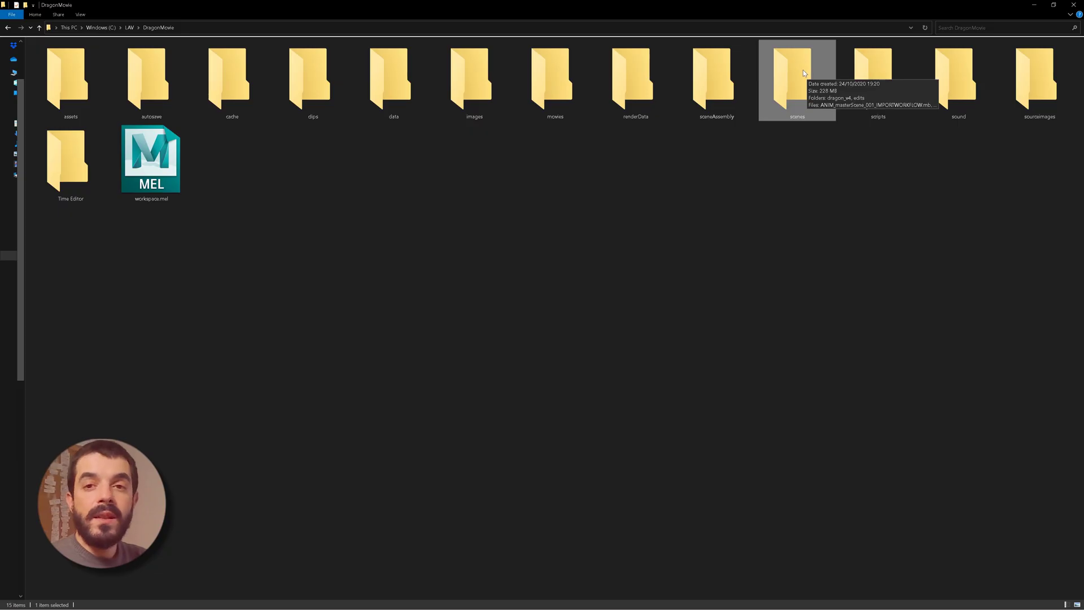
double_click(796, 76)
left_click(73, 88)
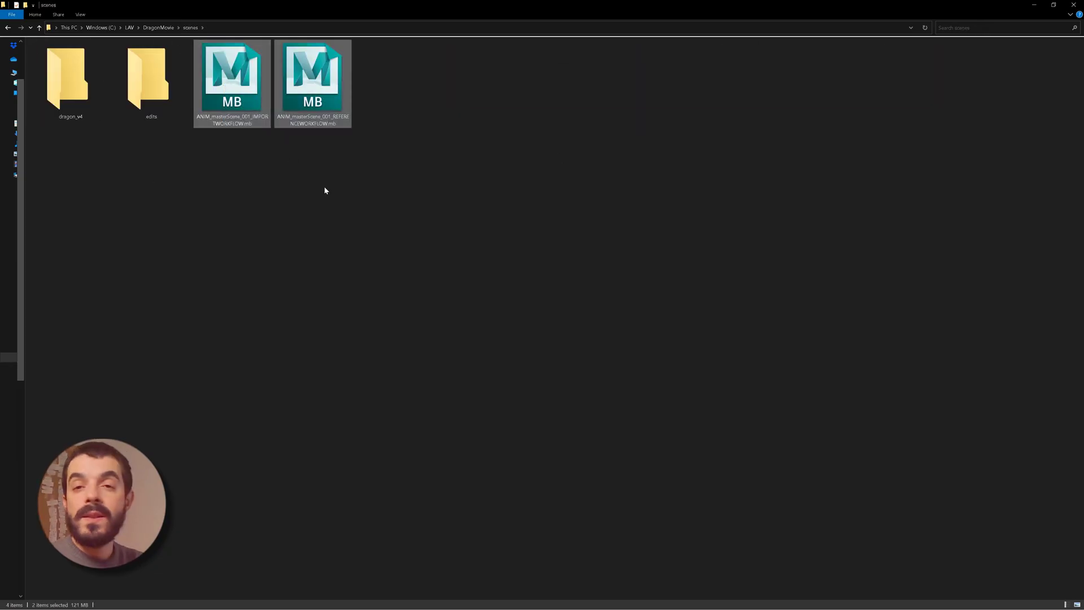
key("alt+Up")
left_click(1020, 97)
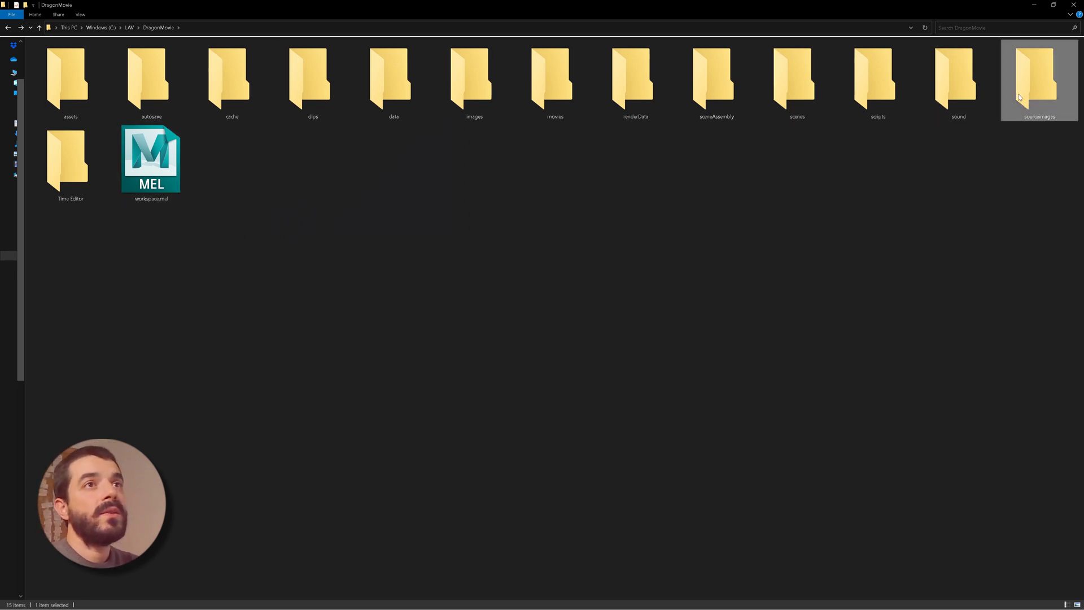
double_click(1019, 97)
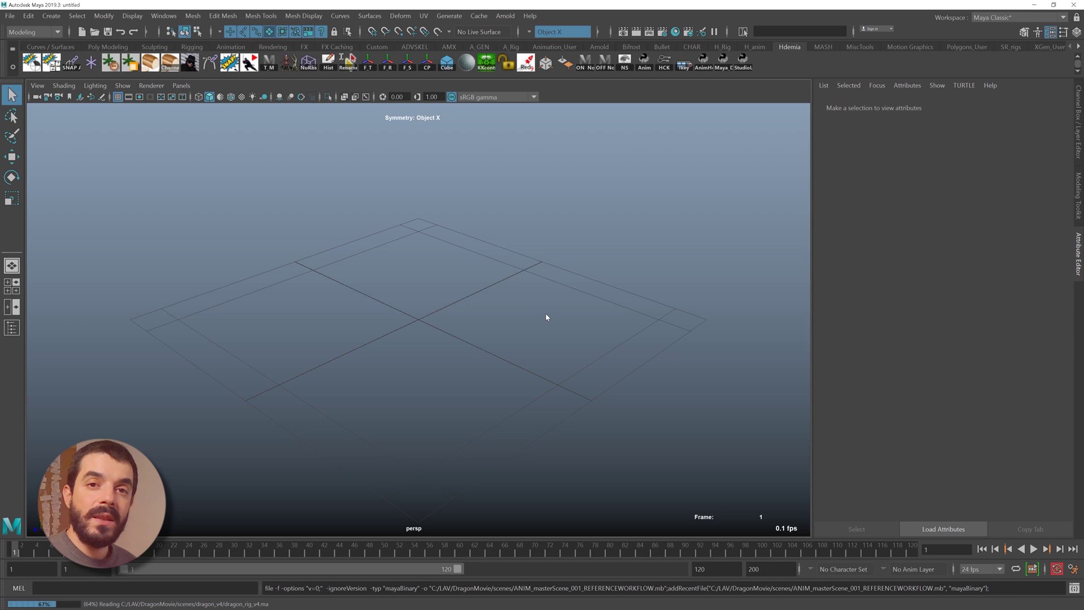
- Show the lower dragon body's Material Attributes, then clear the selection
left_click(410, 366)
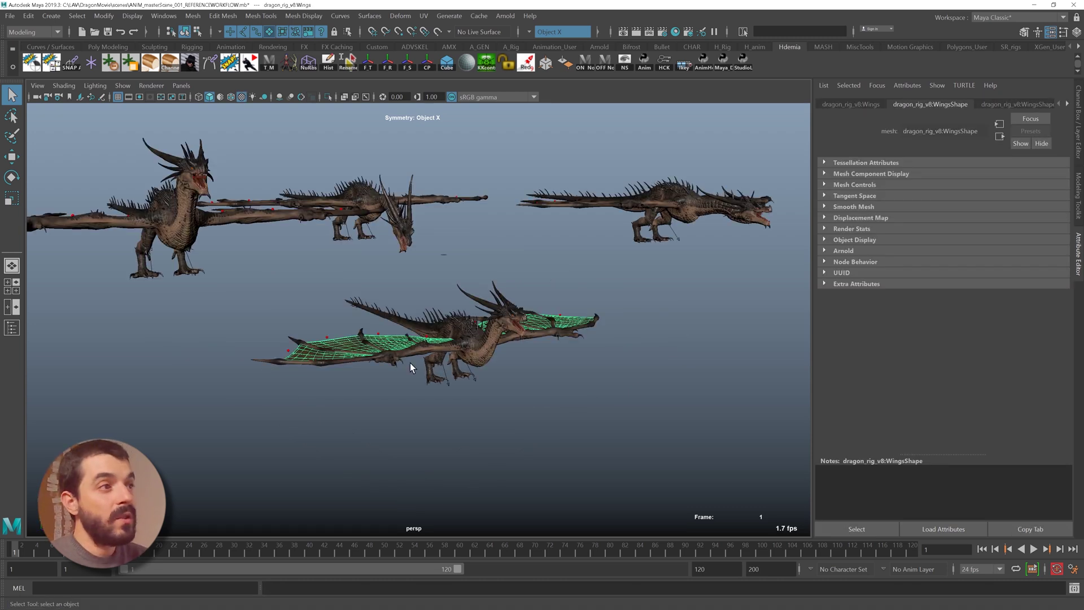
left_click(416, 346)
right_click(415, 347)
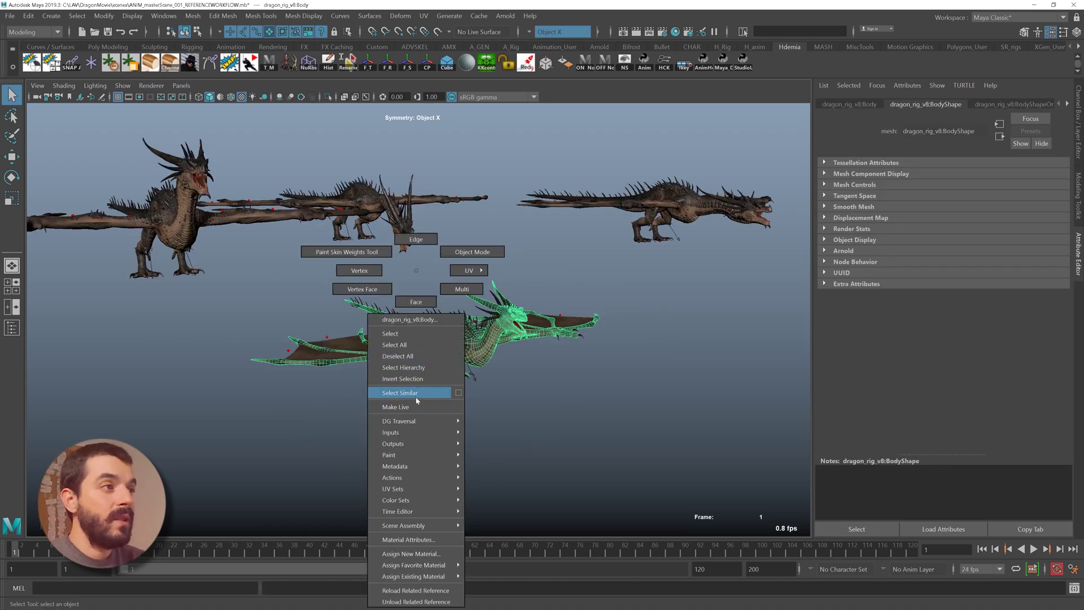
left_click(426, 537)
left_click(537, 294)
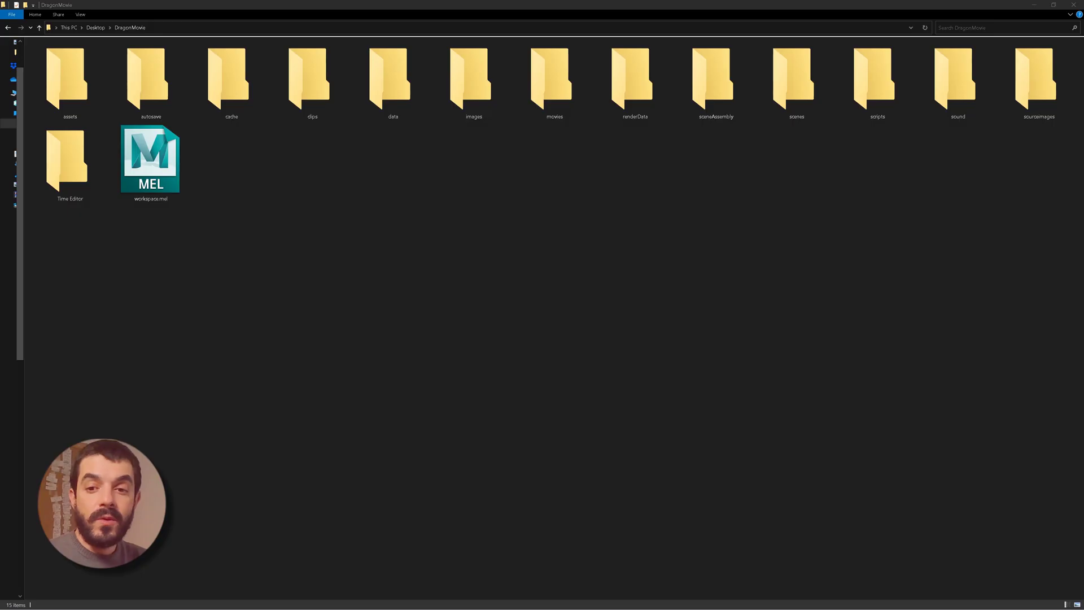
- Copy the DragonMovie folder path from File Explorer and paste it into Maya's project location
key("alt+d")
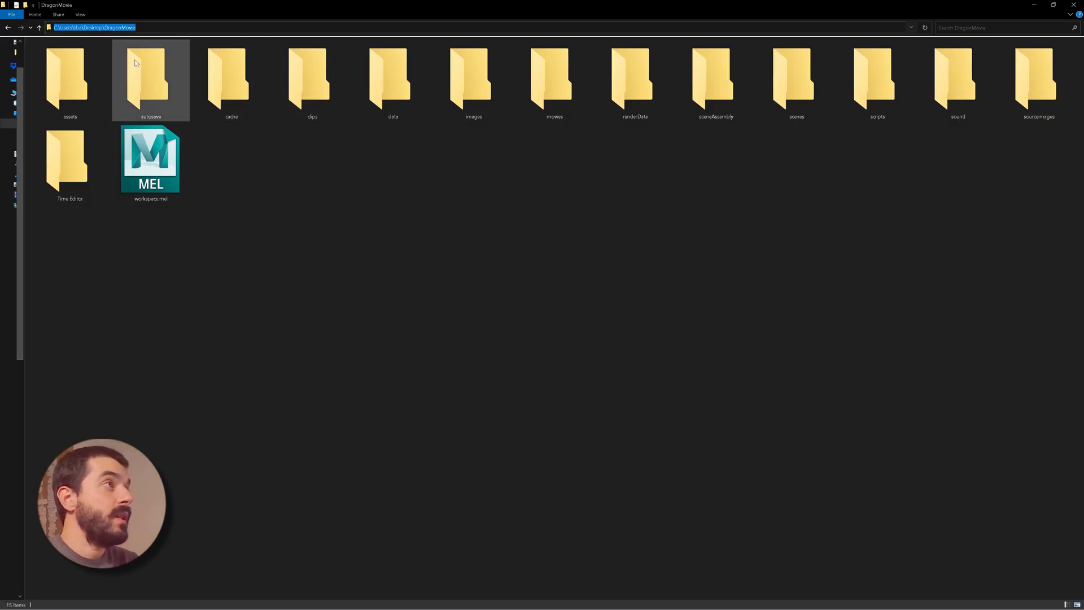
key("ctrl+c")
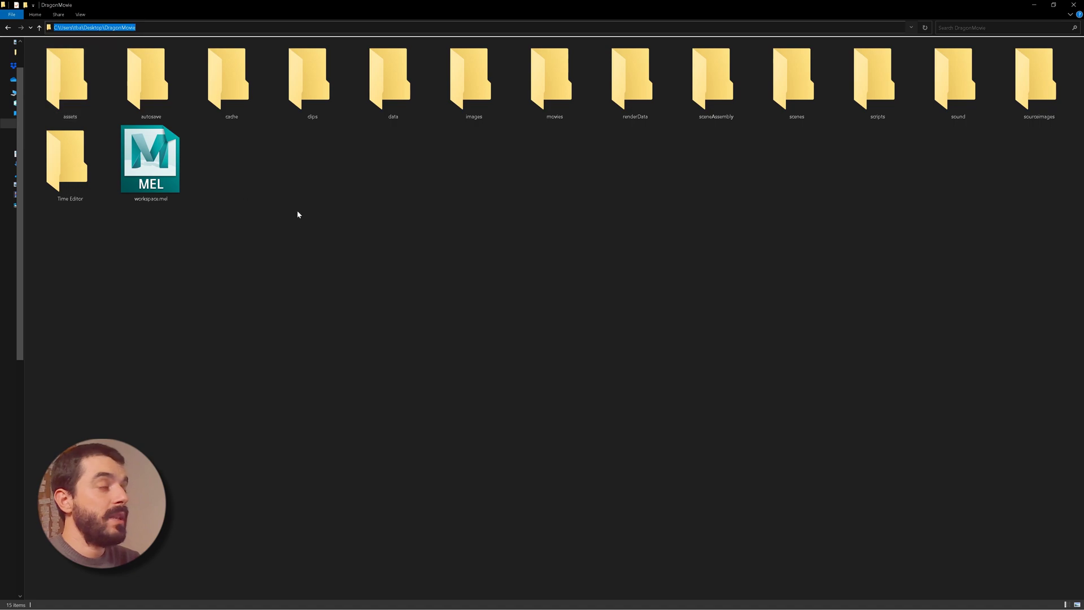
key("alt+Tab")
key("ctrl+v")
- Set the Desktop DragonMovie folder as project and open ANIM_masterScene_001_REFERENCEWORKFLOW.mb from scenes
key("Return")
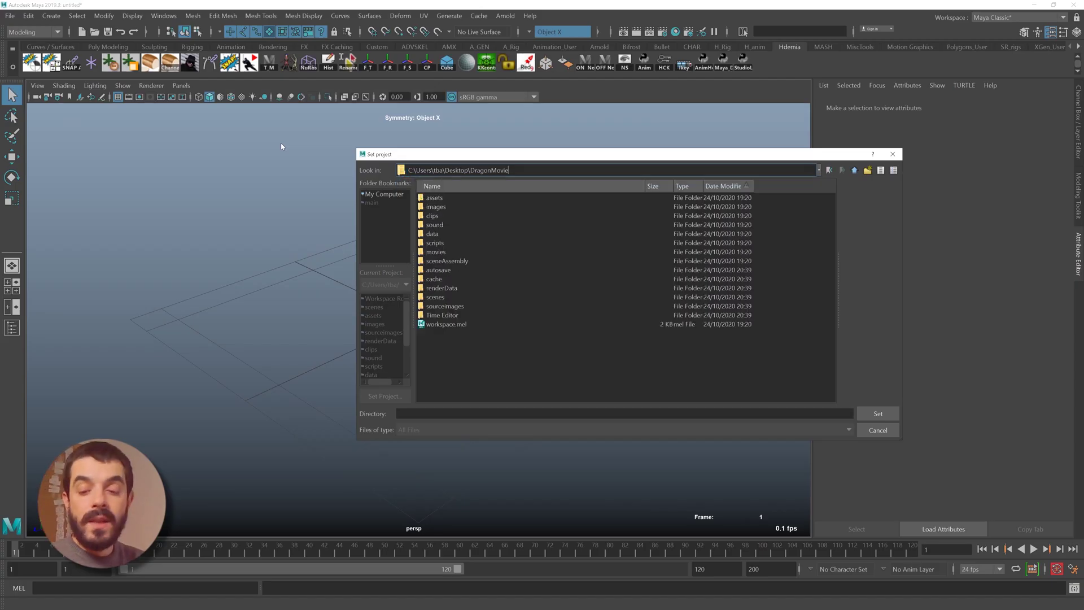
key("Return")
left_click(9, 15)
left_click(40, 48)
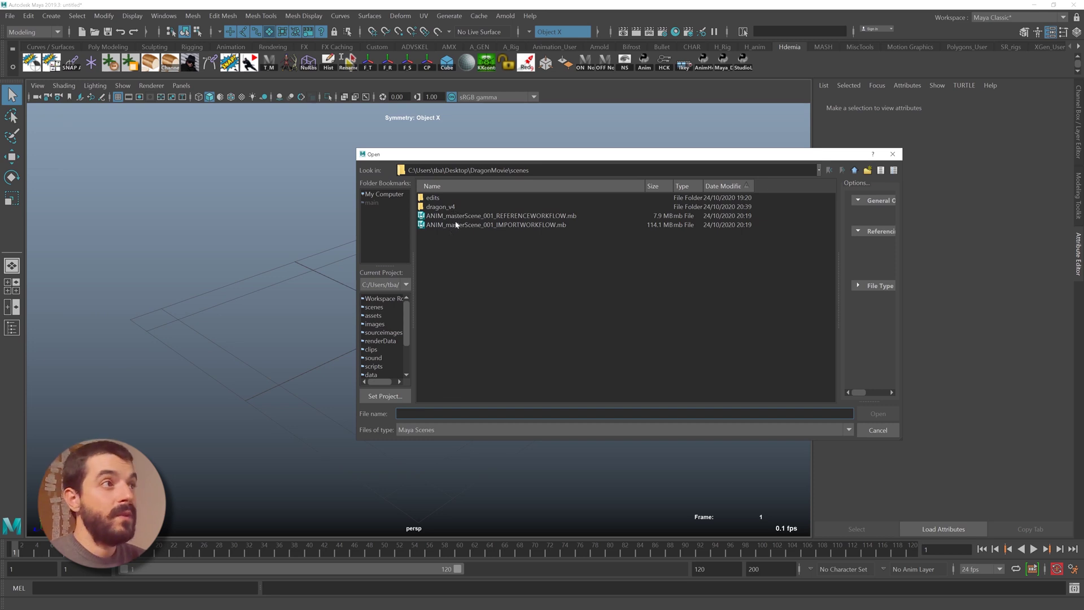
double_click(482, 216)
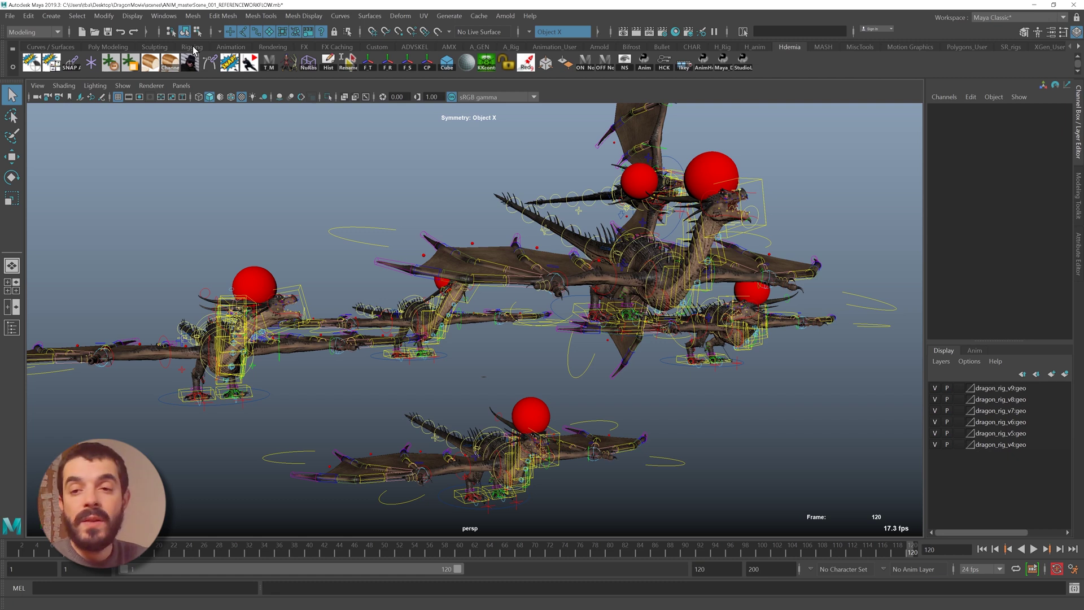
- Bring up Maya Preferences at the Files/Projects category
left_click(165, 15)
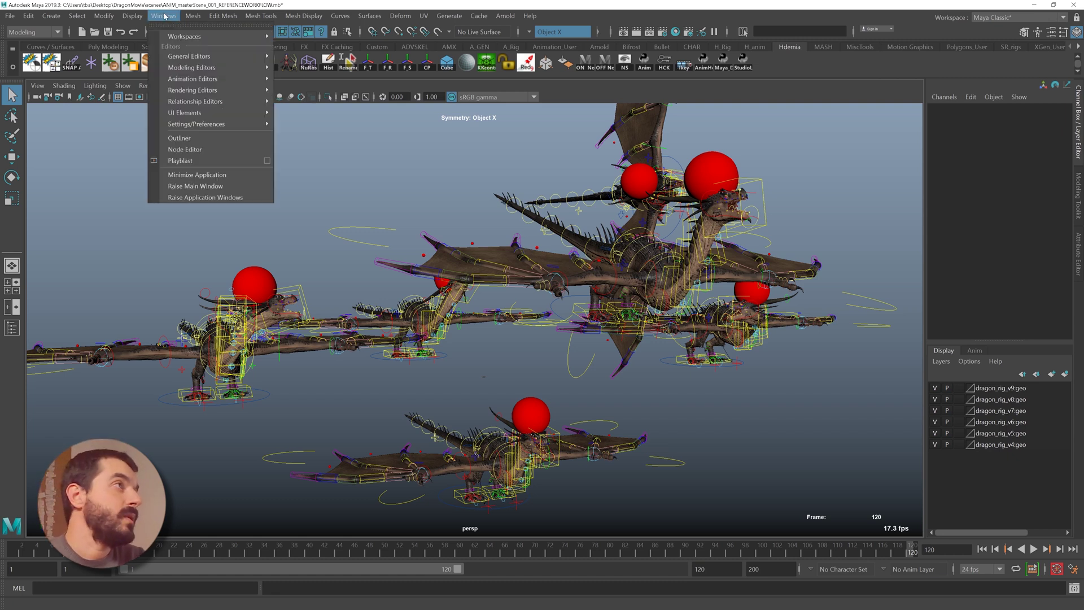
mouse_move(234, 130)
left_click(302, 127)
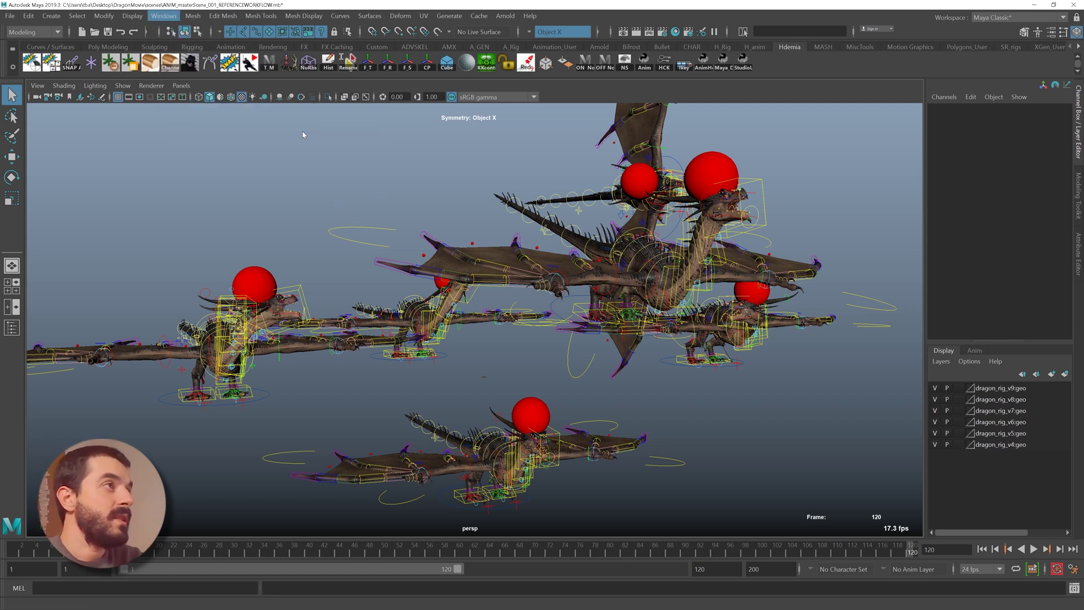
left_click(426, 350)
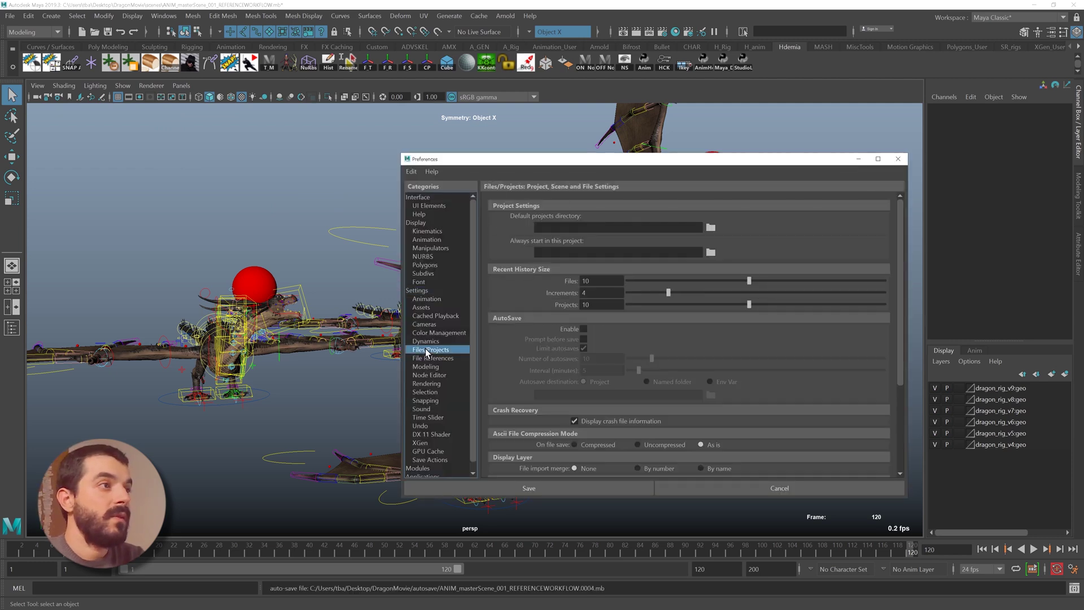
- Enable AutoSave, keeping 20 autosaves at a 5-minute interval
left_click(584, 329)
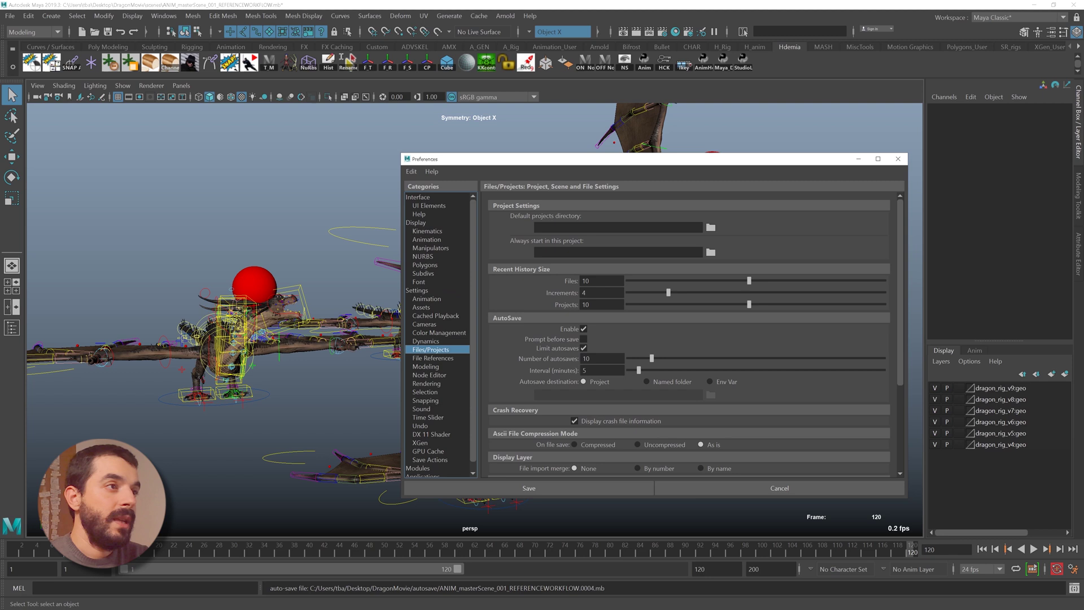
left_click(584, 348)
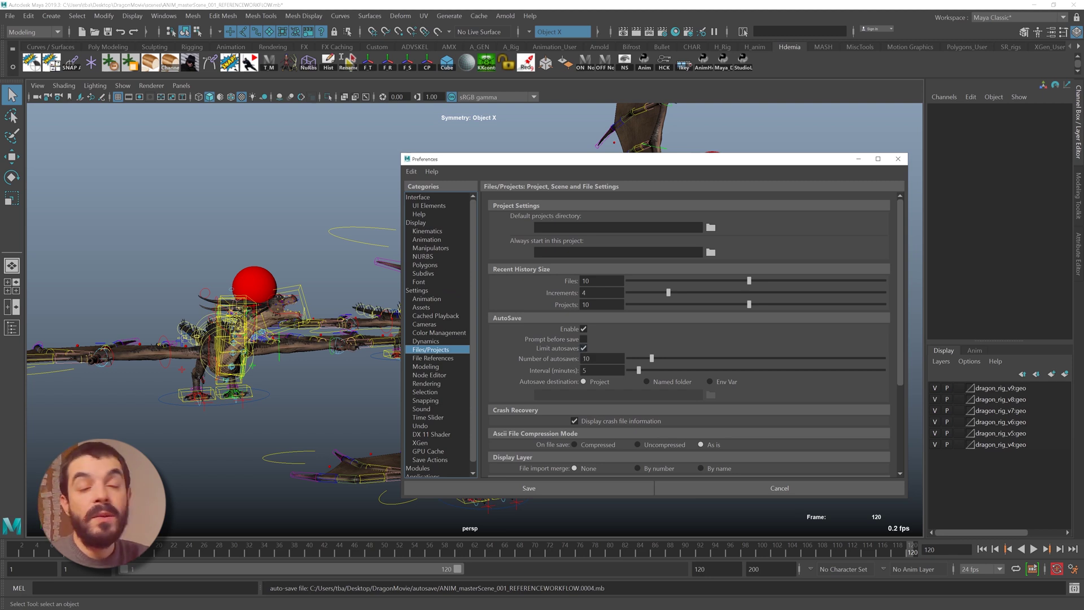
double_click(587, 358)
type("20")
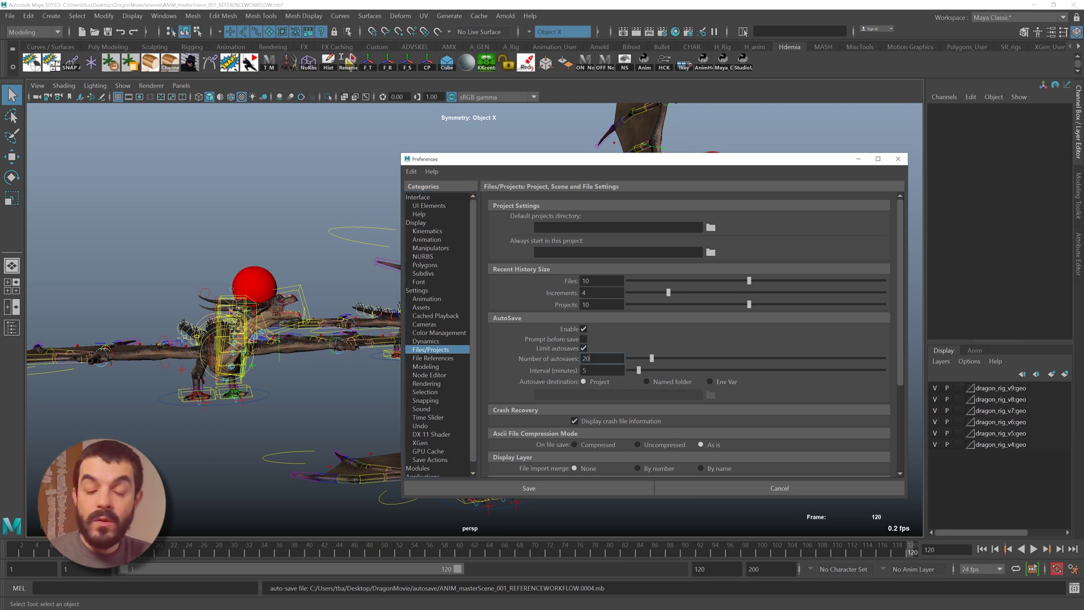
key("Tab")
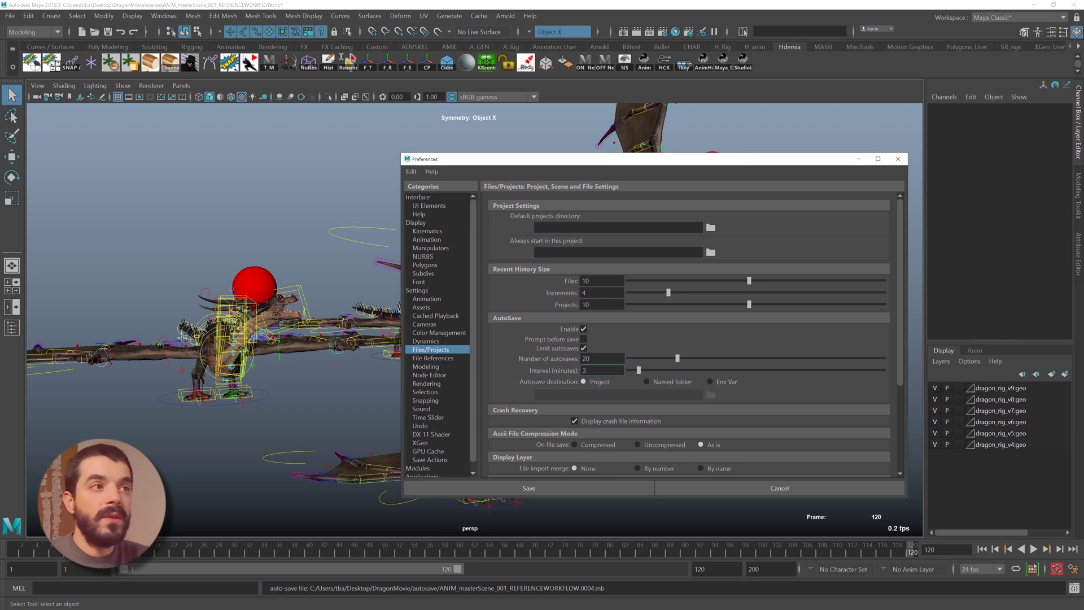
key("Return")
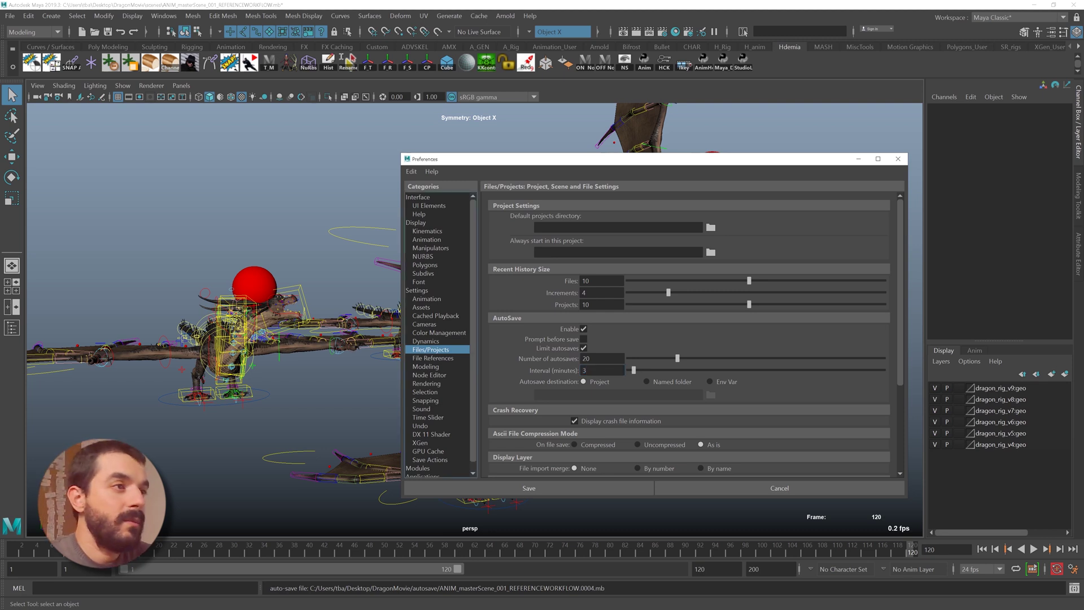
type("5")
key("Return")
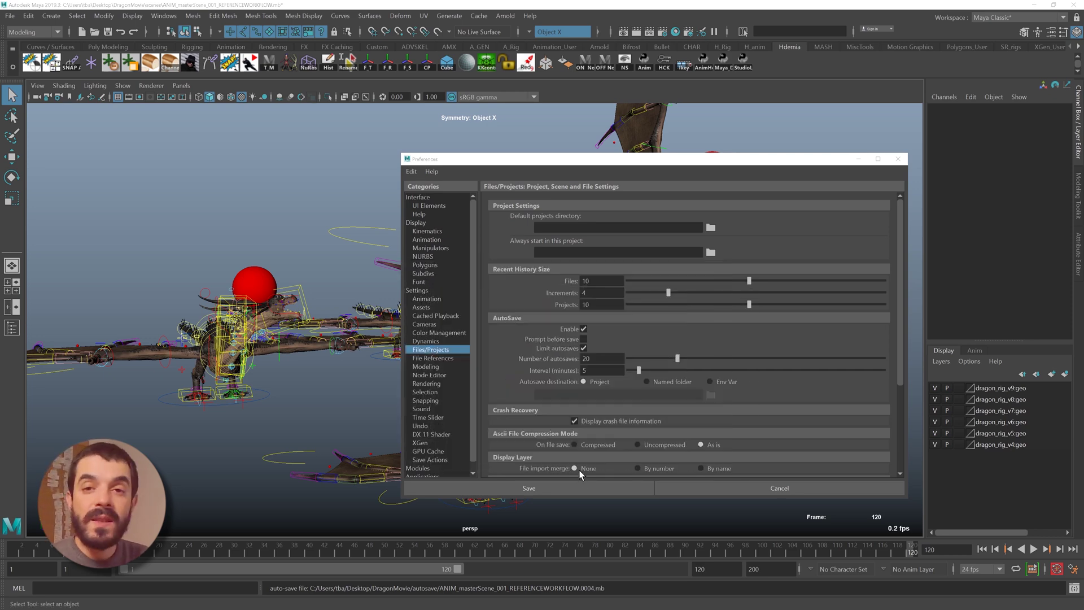
- Save the preferences, review the IMPORT and REFERENCE autosave files, then return to scenes
left_click(571, 486)
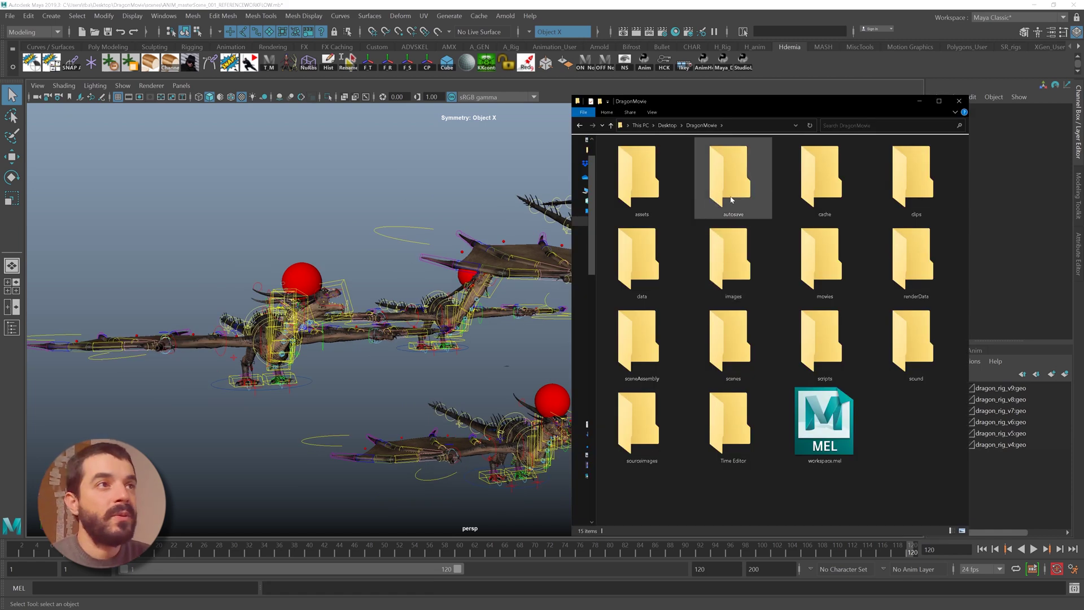
double_click(725, 177)
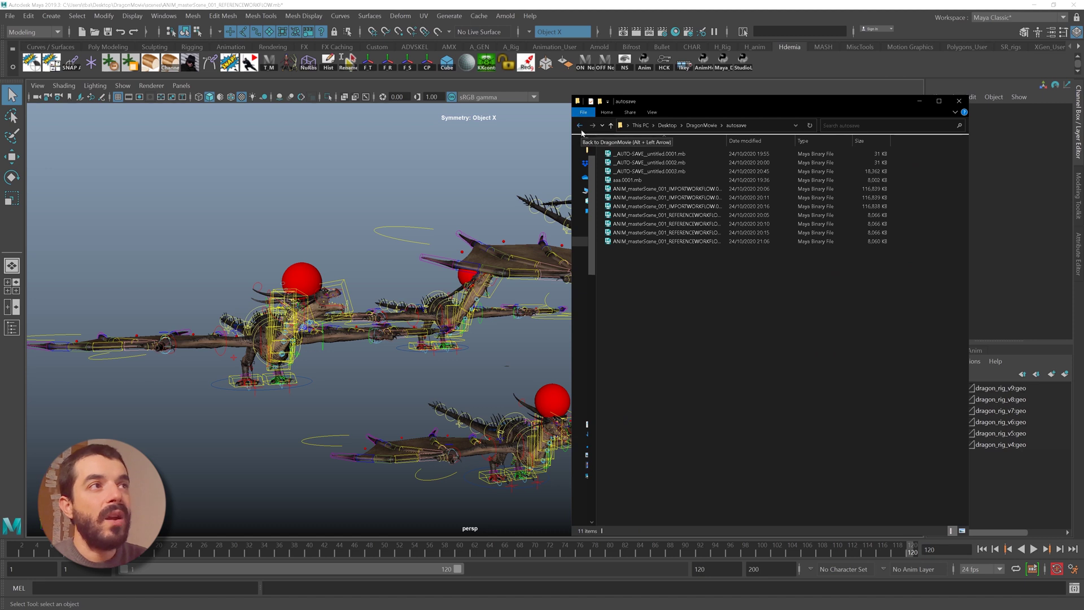
left_click(739, 216)
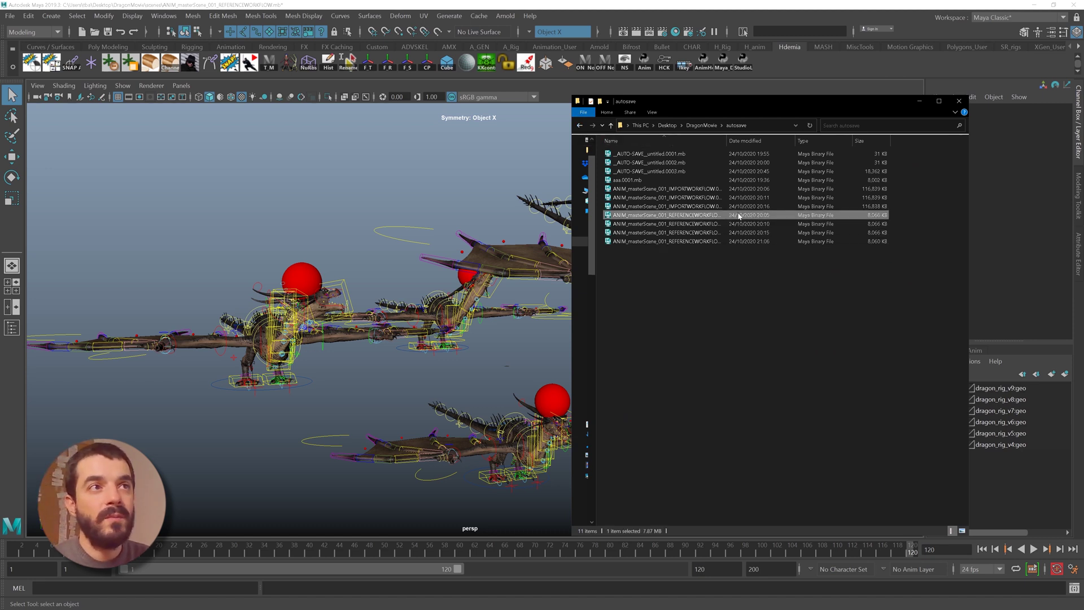
left_click_drag(728, 210, 700, 186)
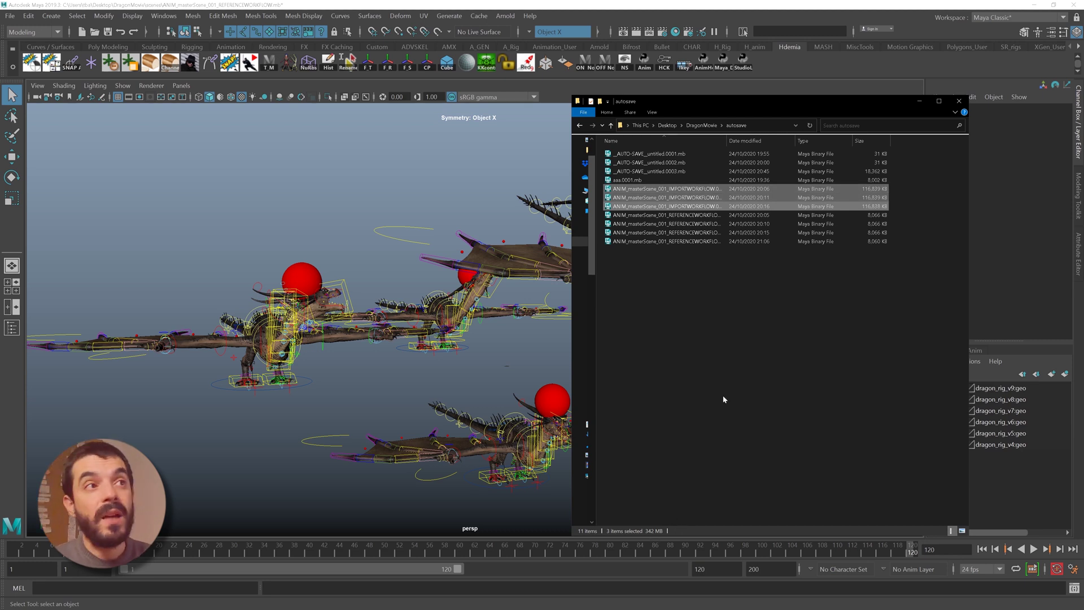
left_click_drag(708, 294, 644, 215)
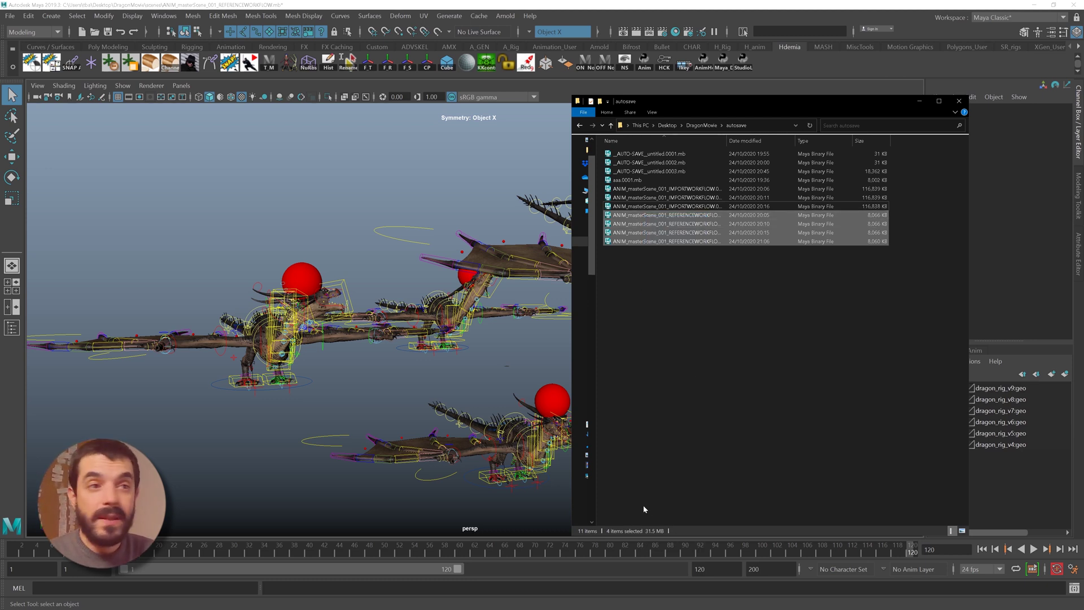
key("alt+Left")
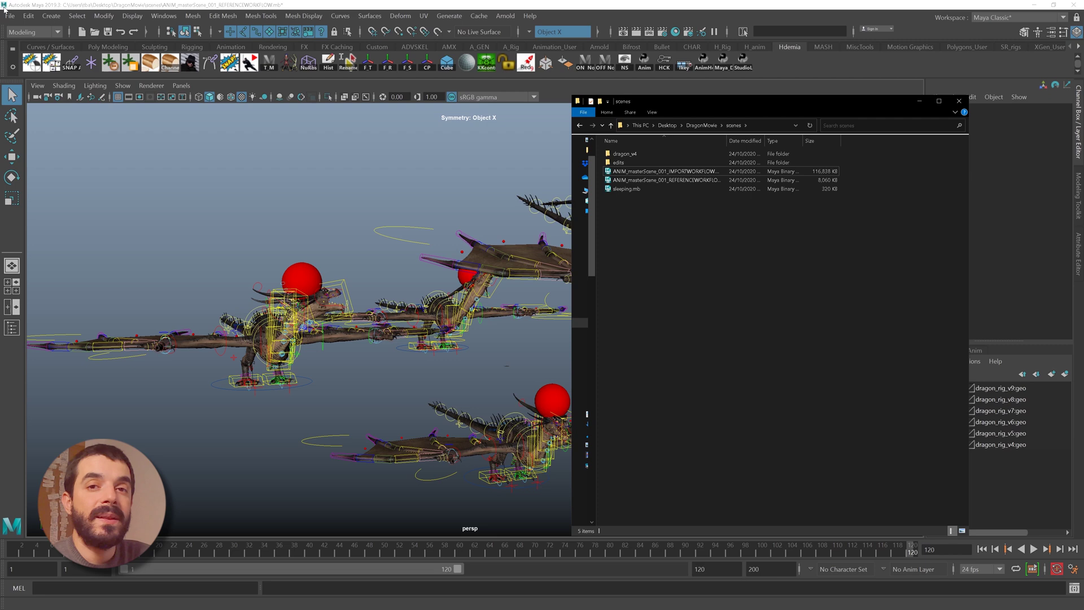
- Turn on Incremental save with Limit incremental saves and save the scene
left_click(10, 16)
left_click(9, 15)
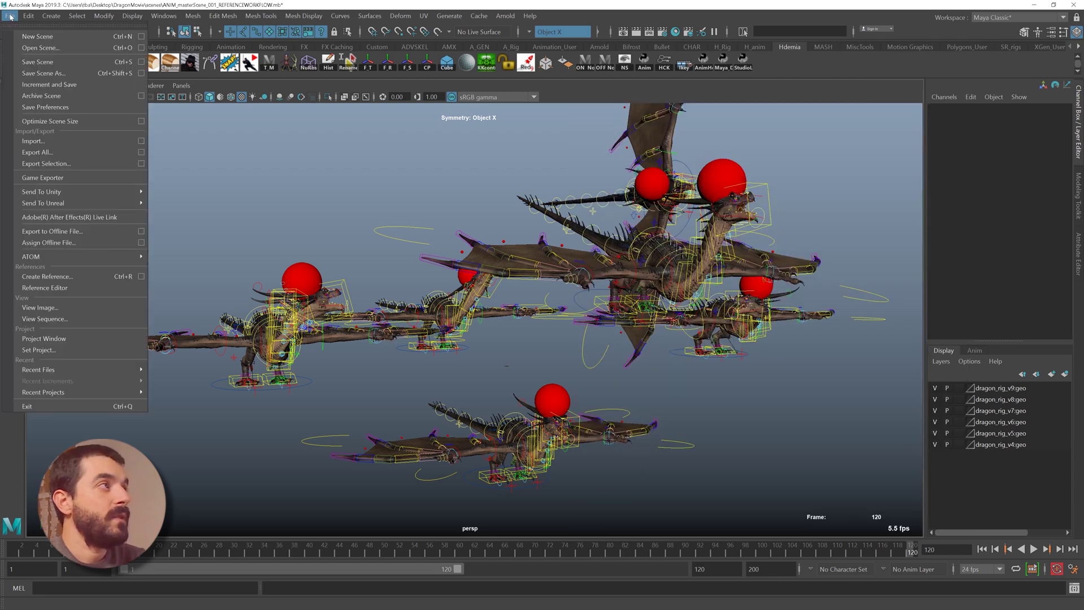
left_click(141, 62)
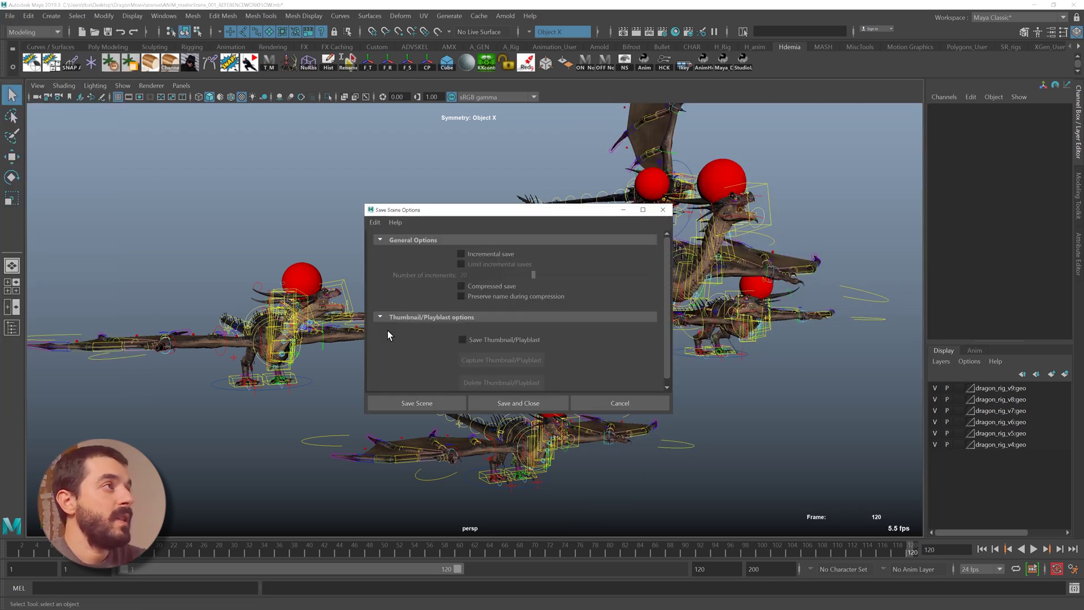
left_click(465, 252)
left_click(461, 264)
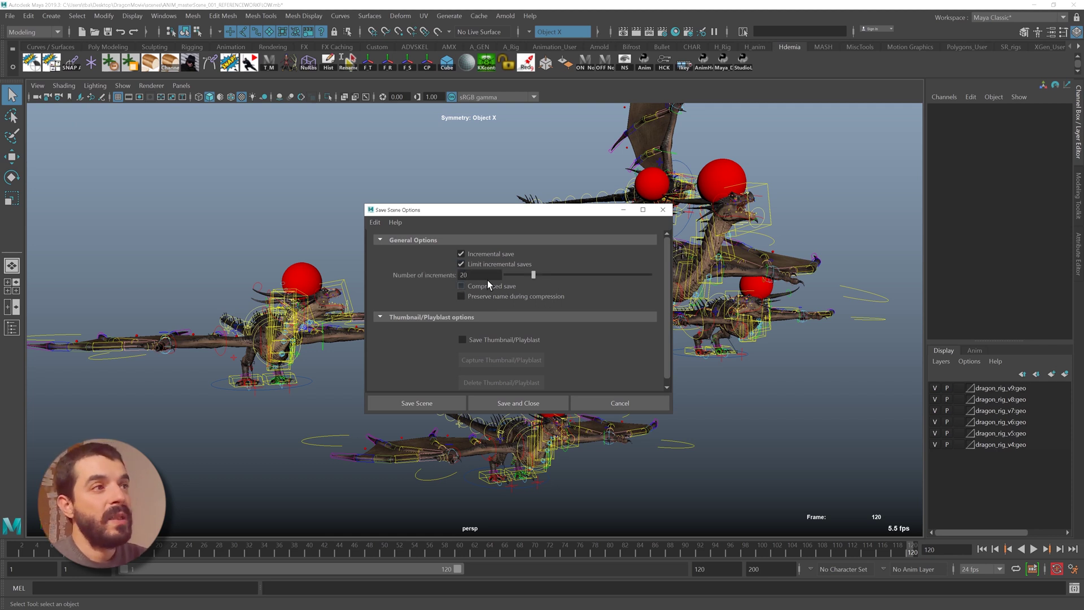
left_click(449, 400)
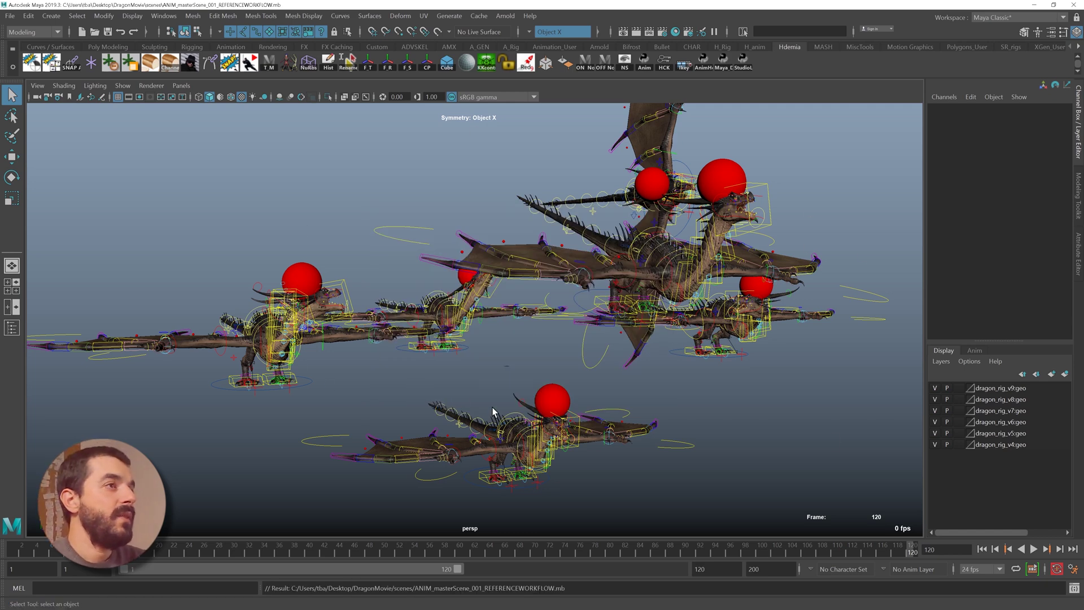
- Move the left dragon's Main control to the upper right and save again
key("ctrl+z")
left_click(315, 367)
key("w")
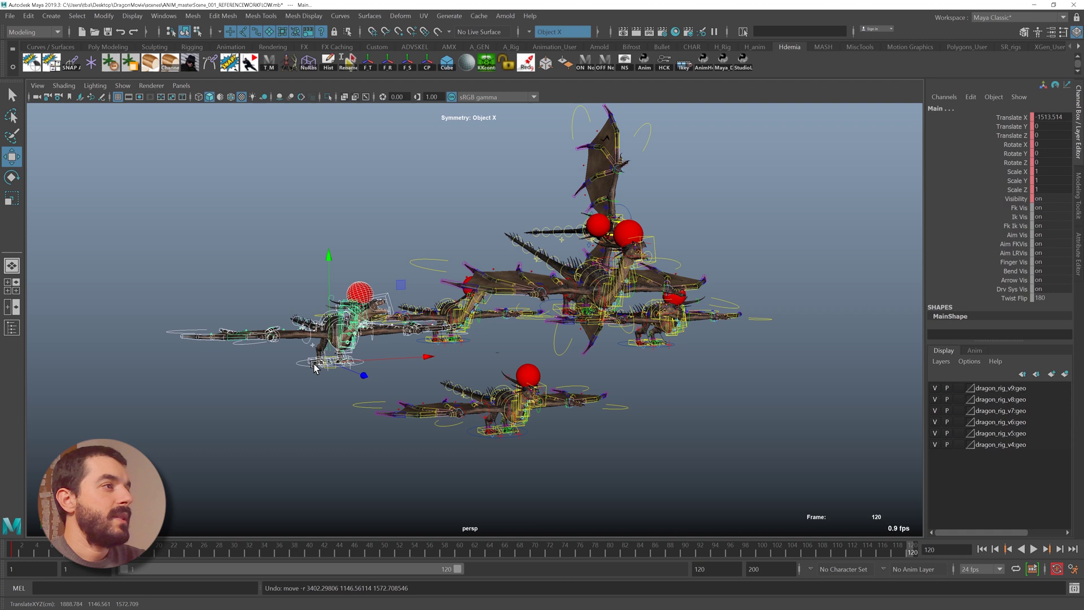
left_click_drag(332, 360, 813, 213)
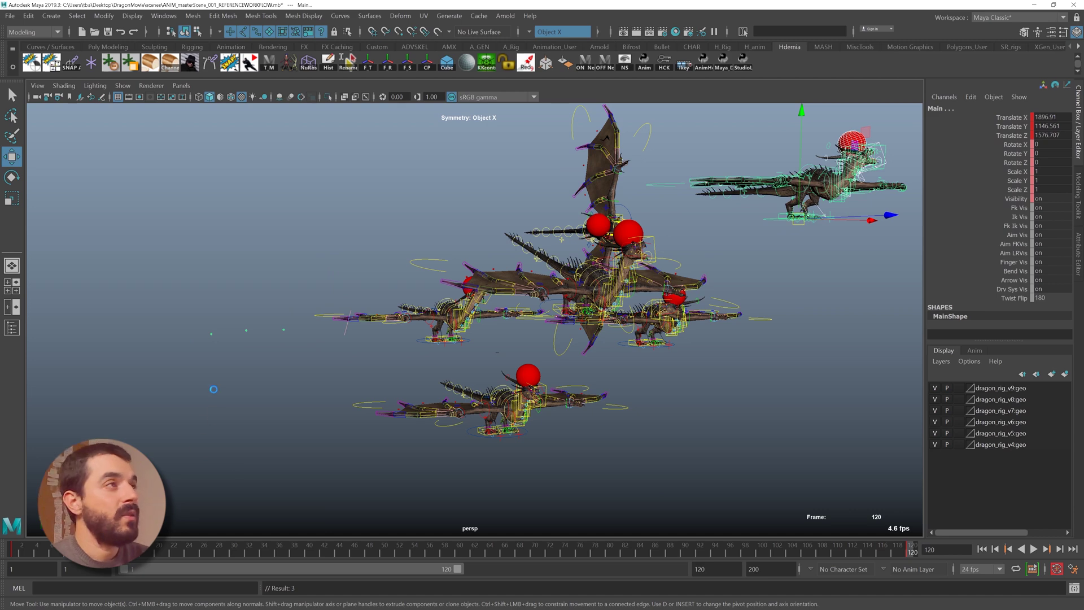
key("ctrl+s")
key("alt+Tab")
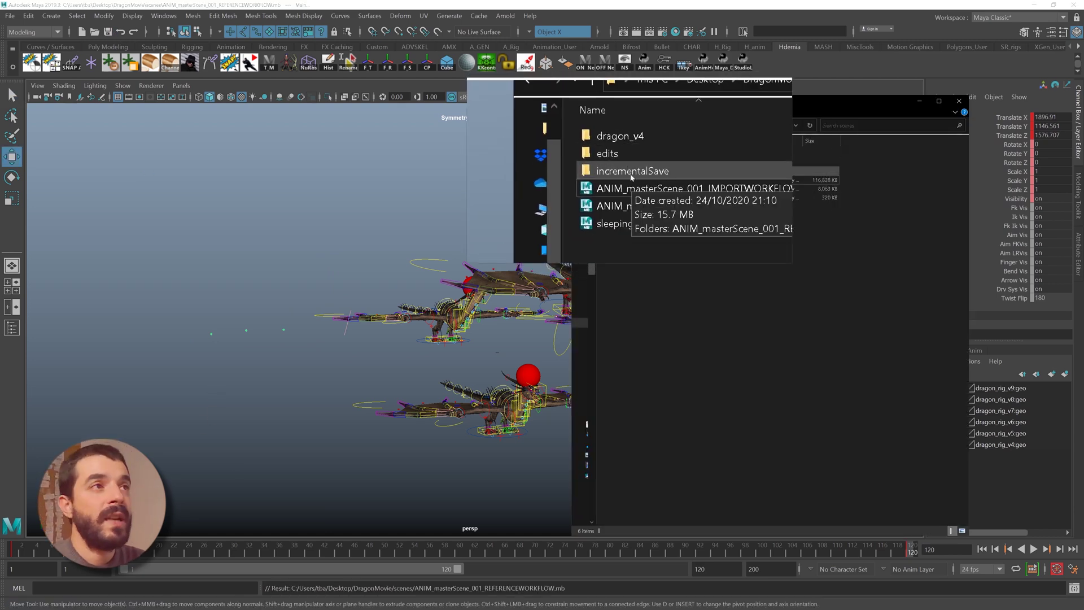
- Browse scenes > incrementalSave > ANIM_masterScene_001_REFERENCEWORKFLOW to see its two .mb backups
double_click(631, 172)
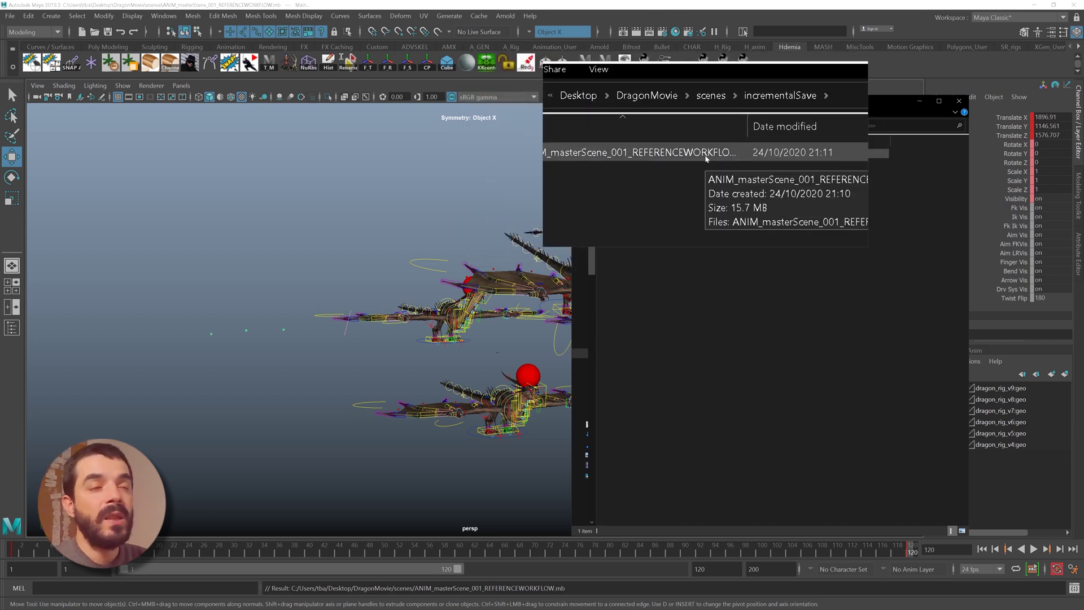
double_click(705, 160)
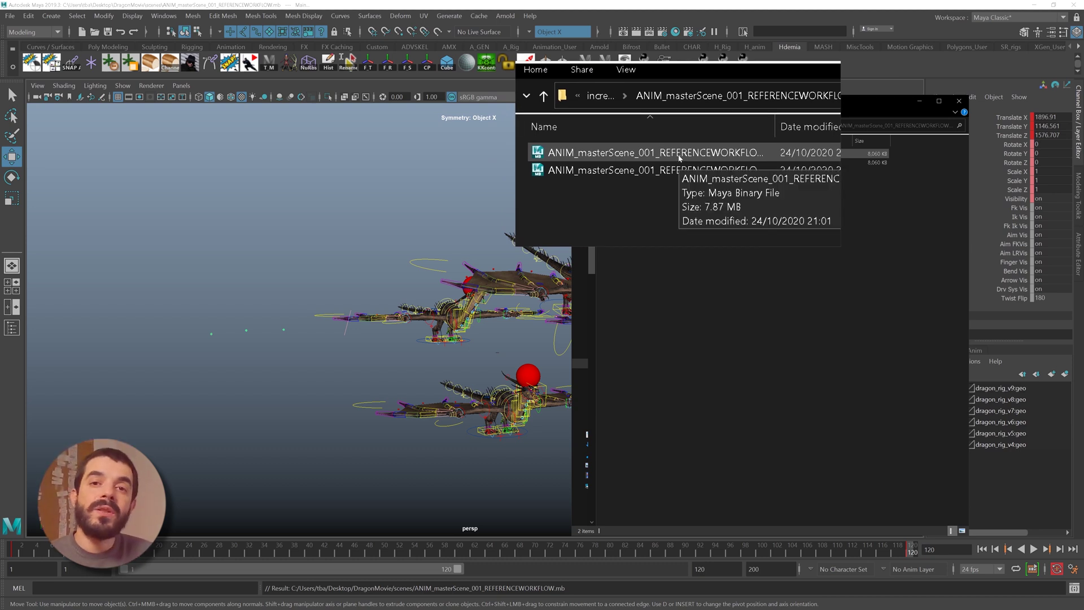
left_click_drag(680, 158, 542, 252)
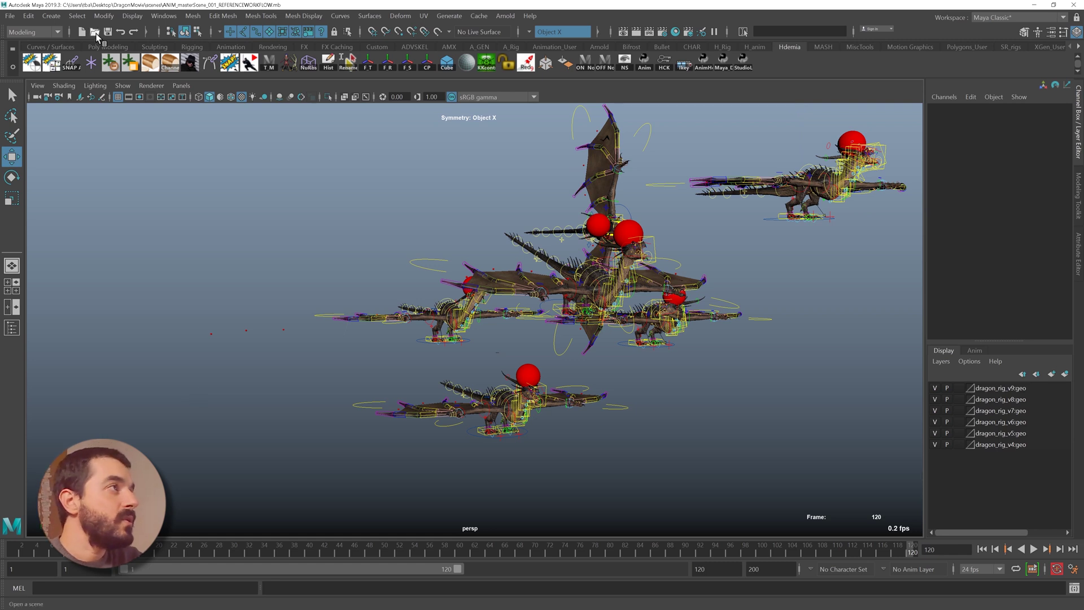
- Open the backup ANIM_masterScene_001_REFERENCEWORKFLOW.0002.mb from the incrementalSave folder
left_click(95, 32)
double_click(455, 211)
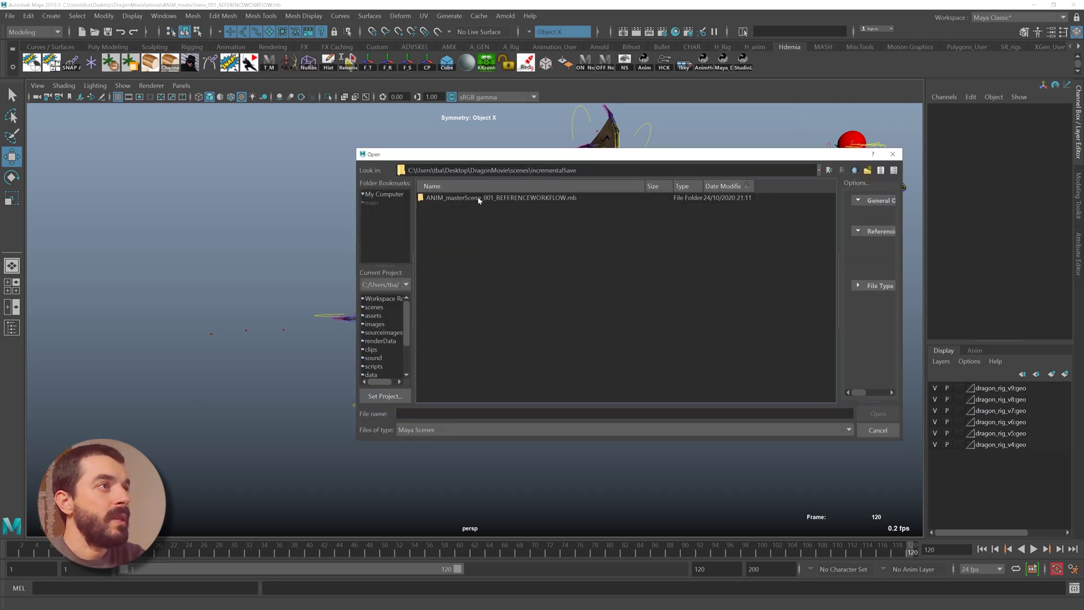
left_click(598, 206)
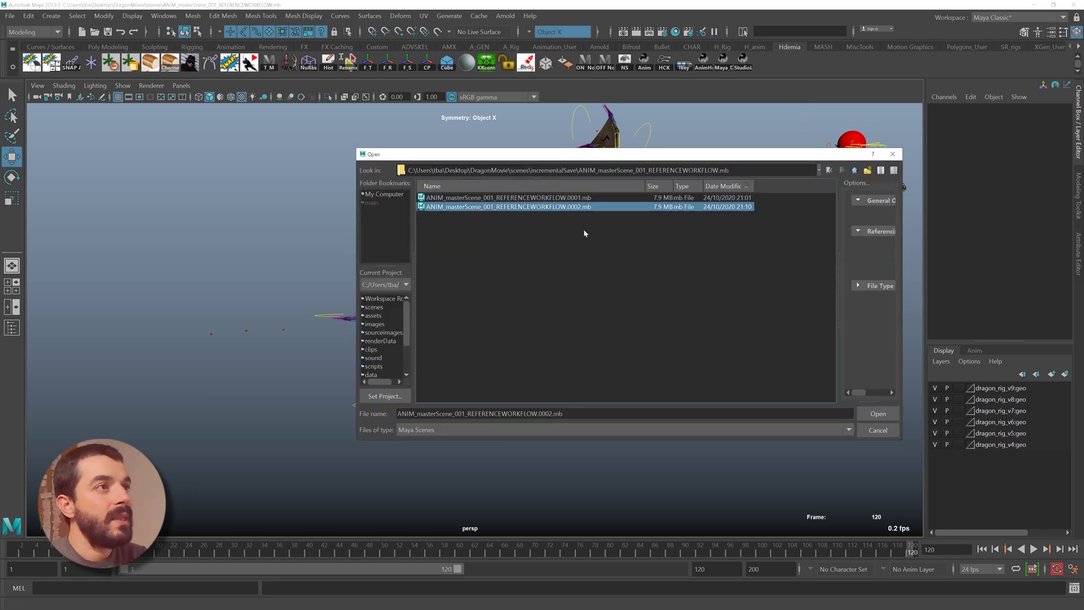
left_click(878, 414)
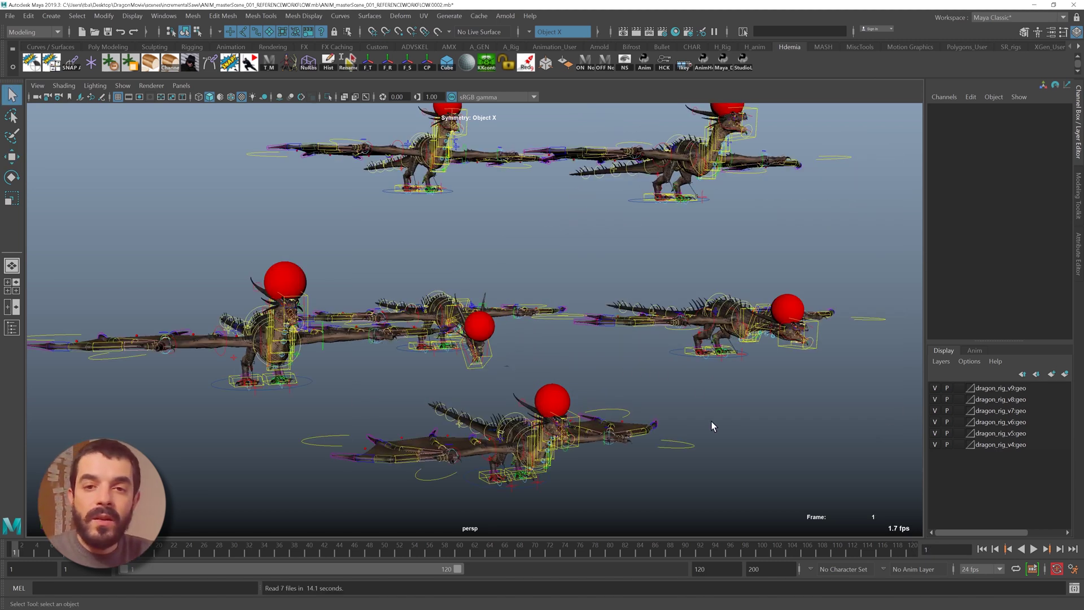
- In File Explorer, go up to scenes and inspect the incrementalSave folder and REFERENCEWORKFLOW scene
key("alt+Tab")
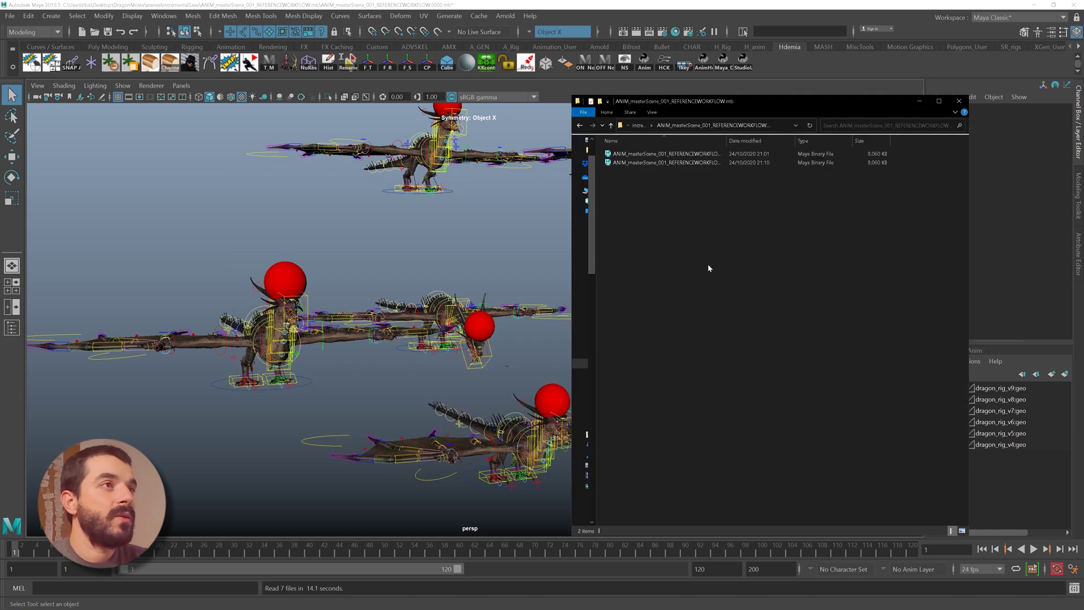
key("alt+Up")
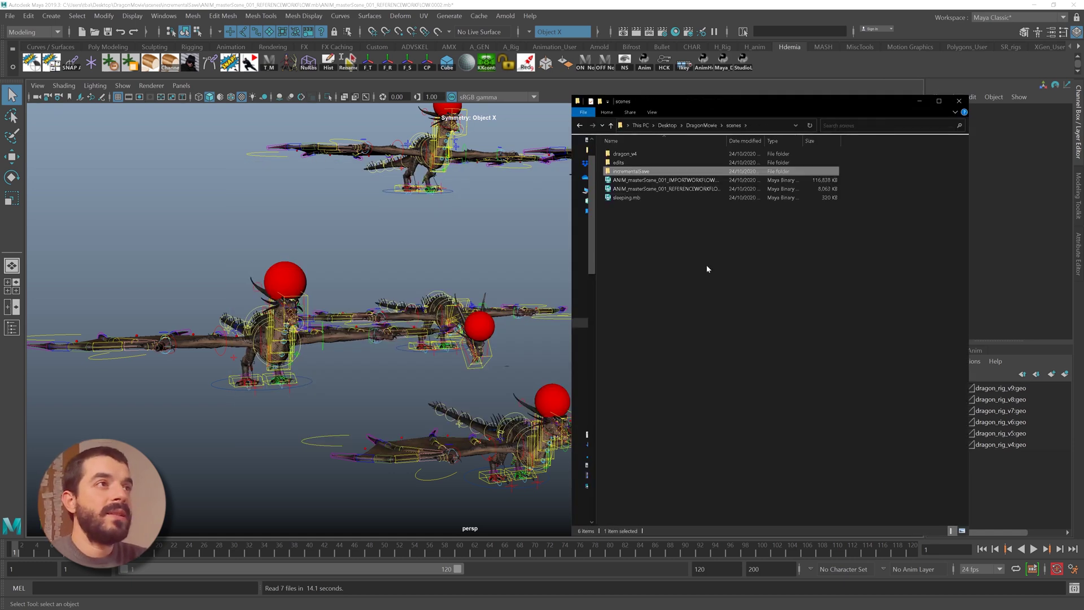
left_click(781, 190)
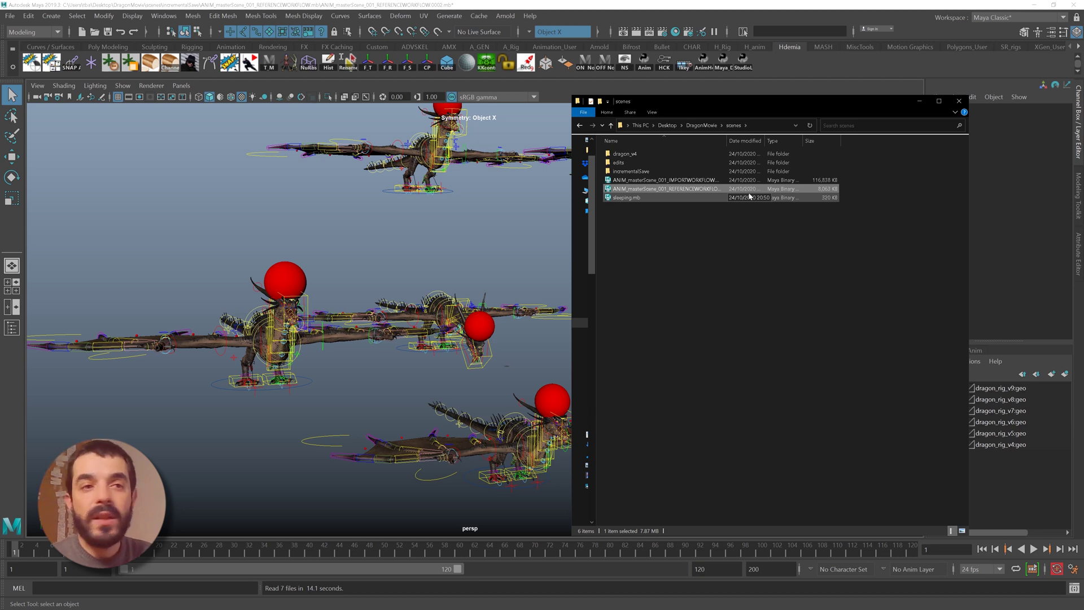
left_click(639, 171)
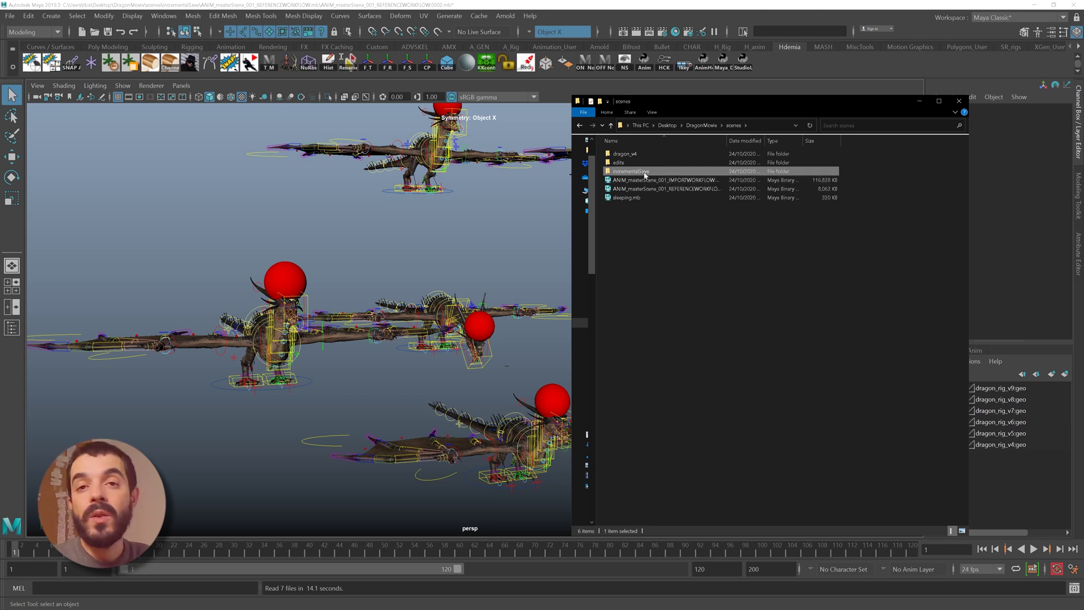
left_click(686, 189)
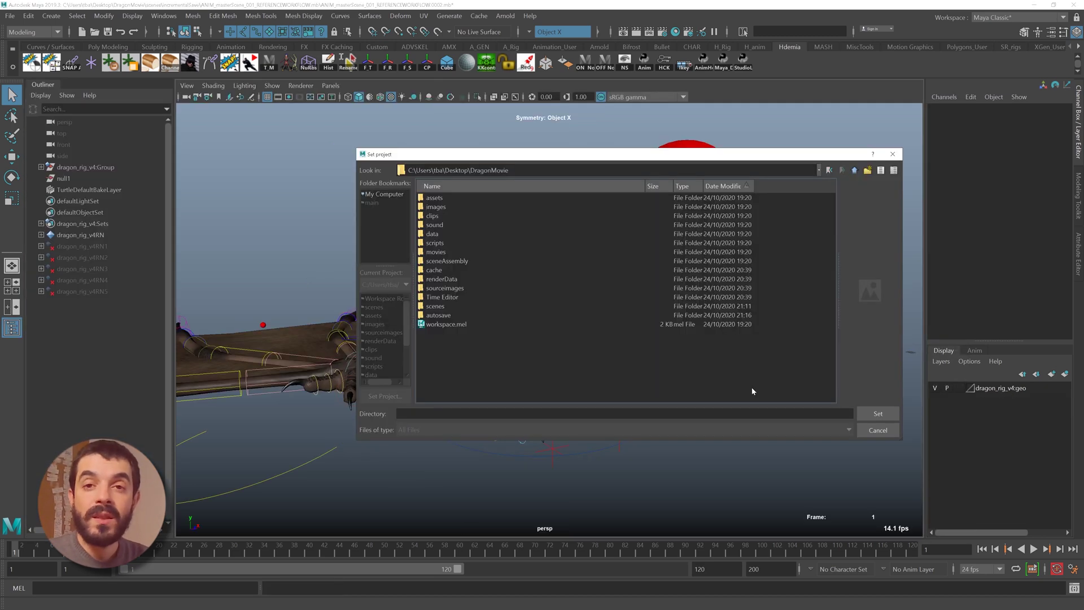
- Set DragonMovie as project, reference dragon_rig_v5_optimized into a new scene, and check Save Scene options
left_click(869, 413)
key("ctrl+n")
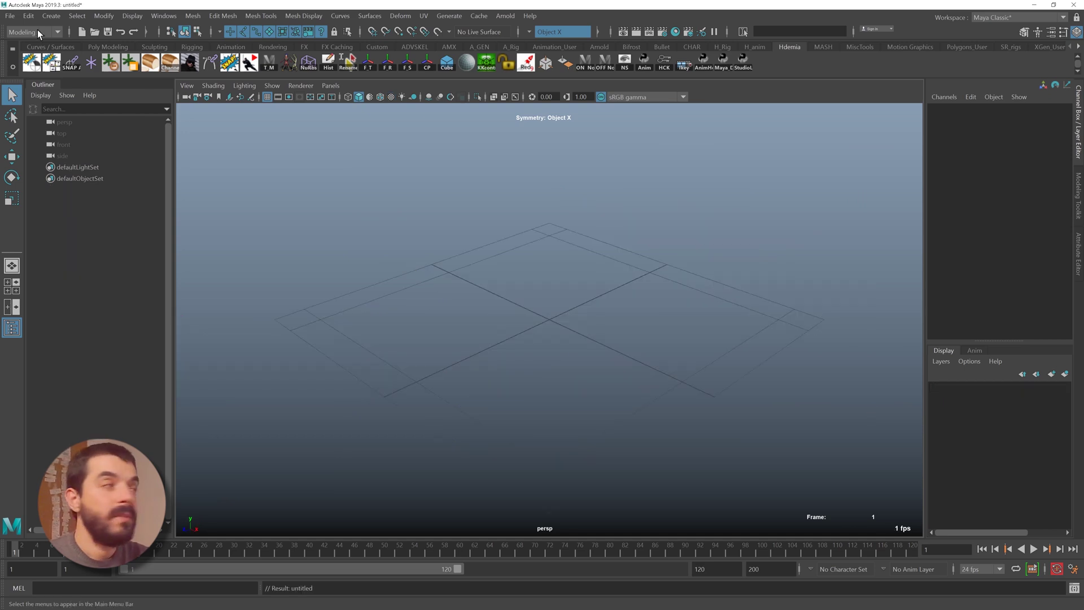
left_click(10, 16)
left_click(62, 279)
double_click(464, 225)
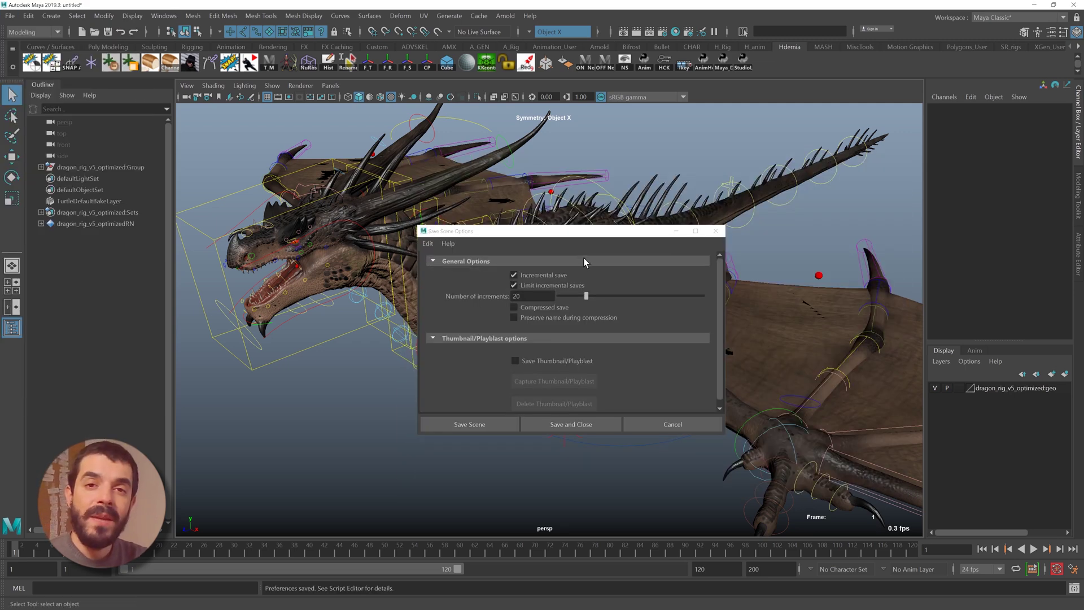
left_click(10, 15)
left_click(140, 62)
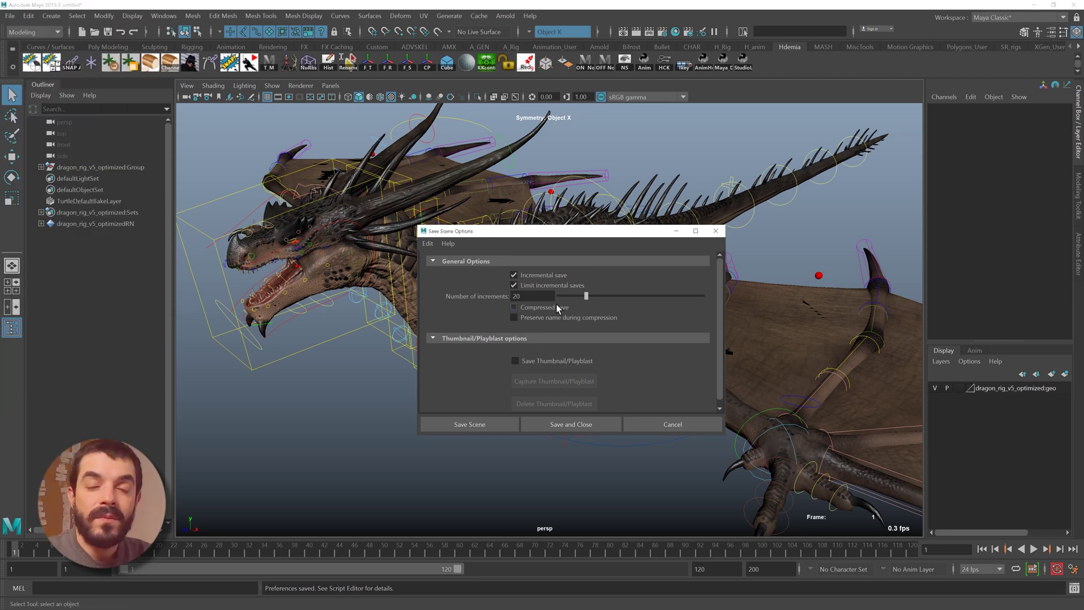